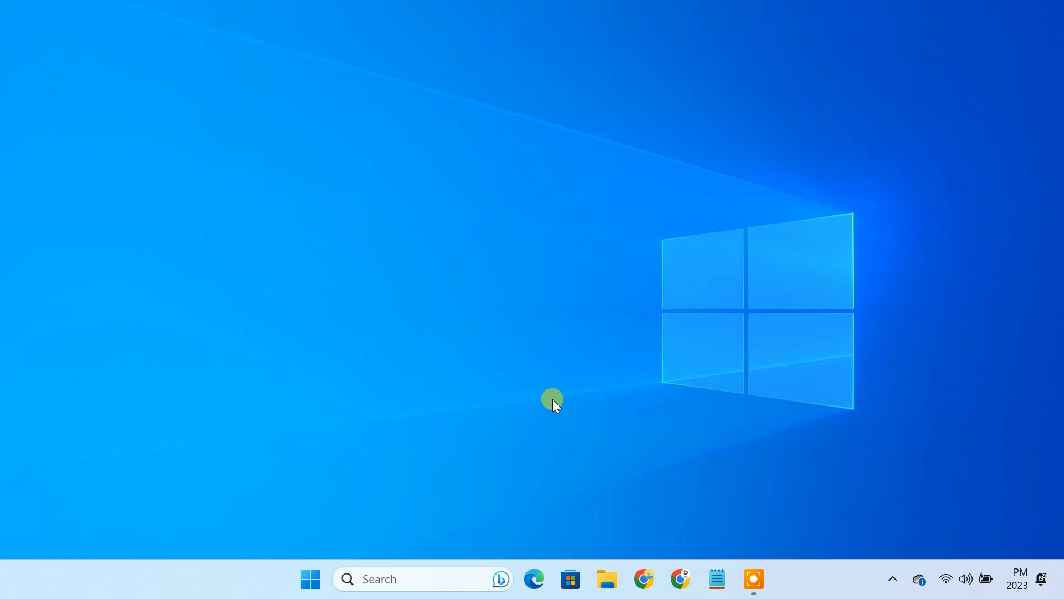
Step: Search 'download virtualbox' in Chrome and open the virtualbox.org Downloads page
left_click(644, 580)
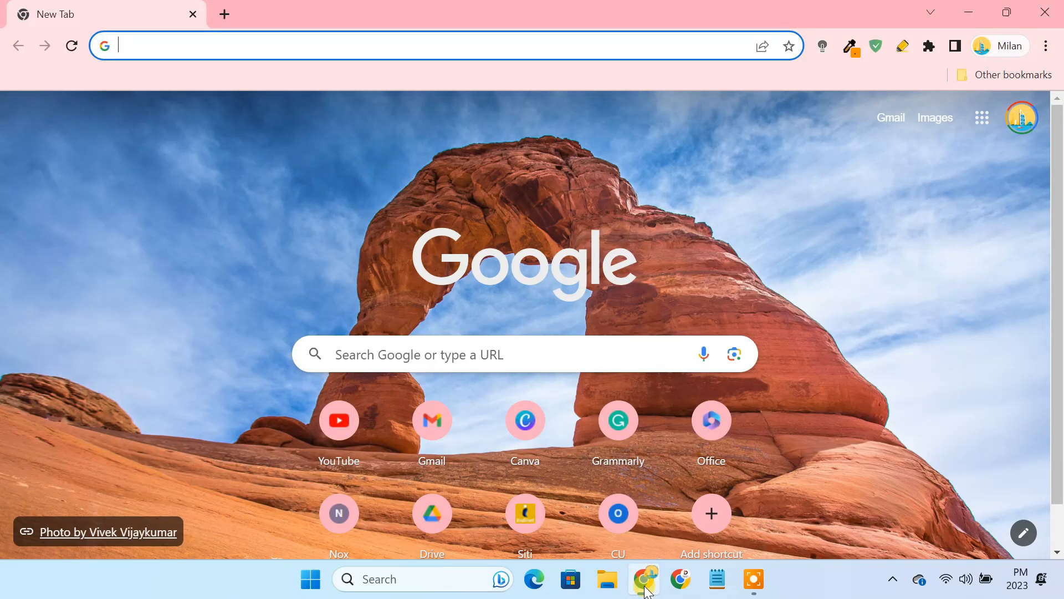
type("download virtualbox")
key("Return")
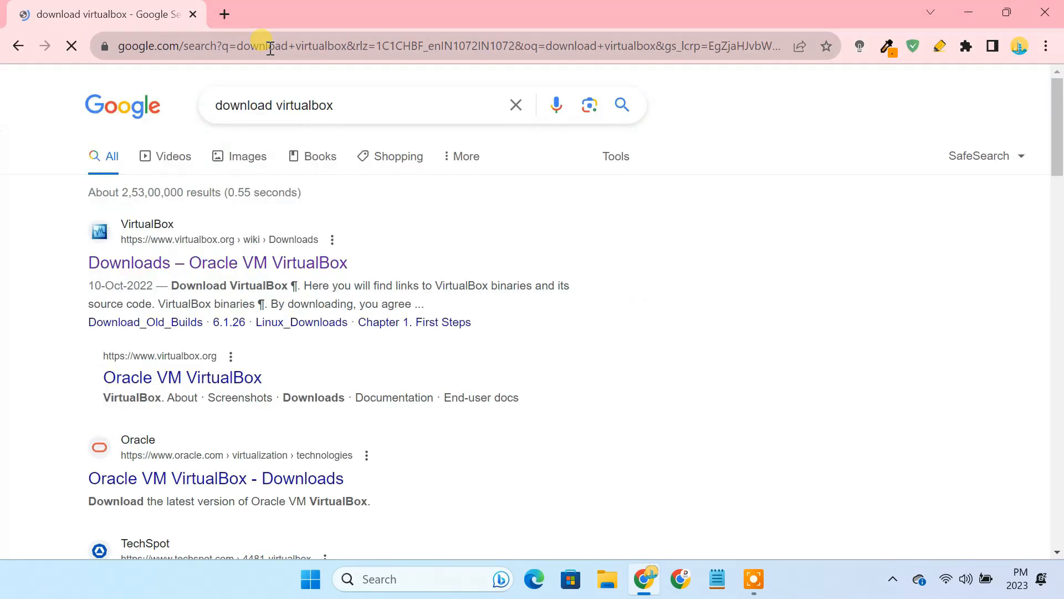
left_click(242, 259)
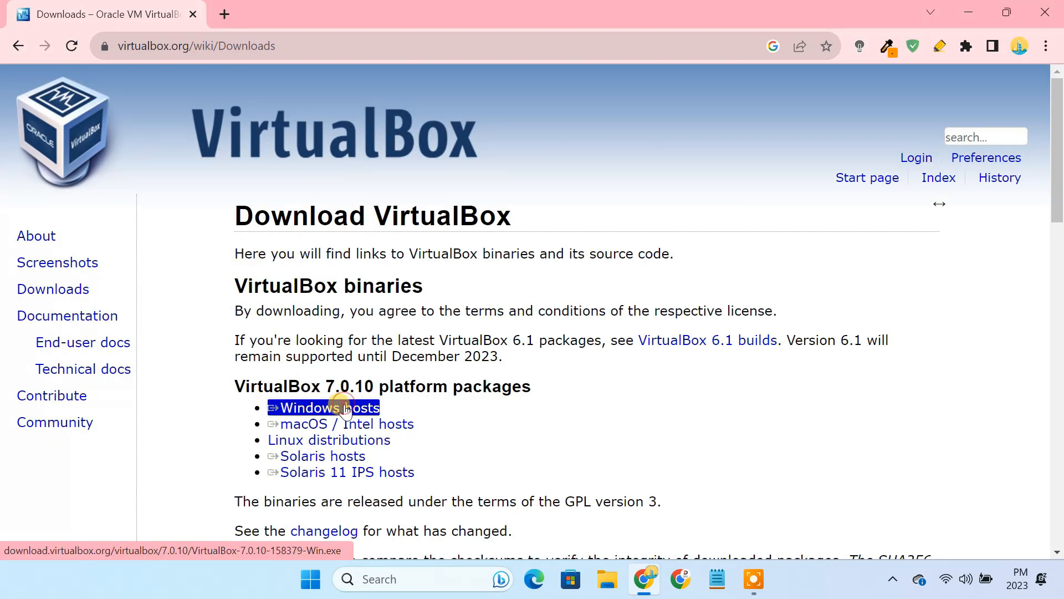
Step: Download the VirtualBox 7.0.10 Windows hosts installer into a new Downloads\Programs folder
left_click(344, 409)
left_click(514, 358)
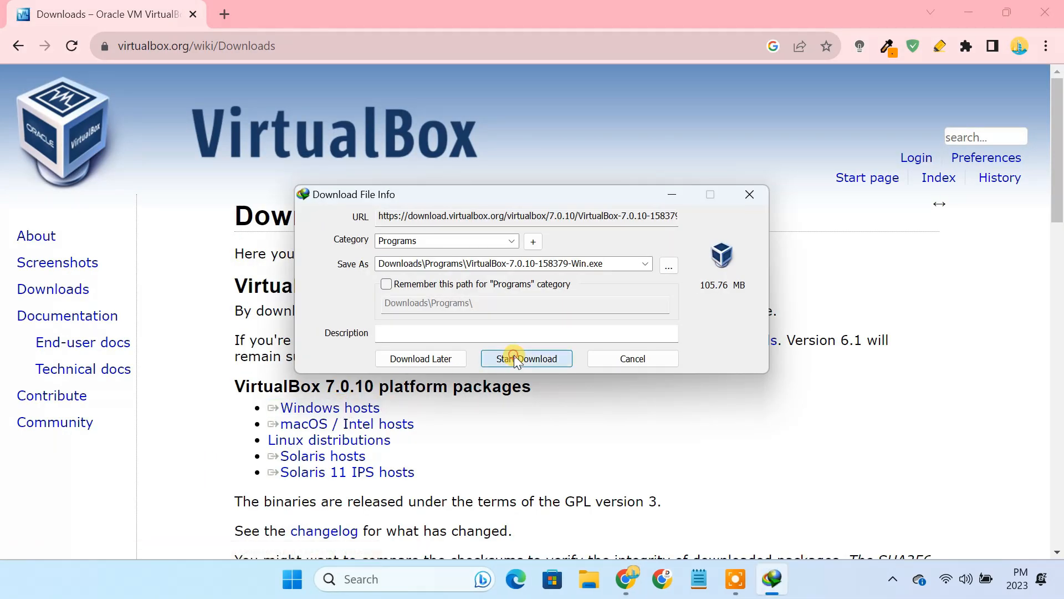
left_click(557, 324)
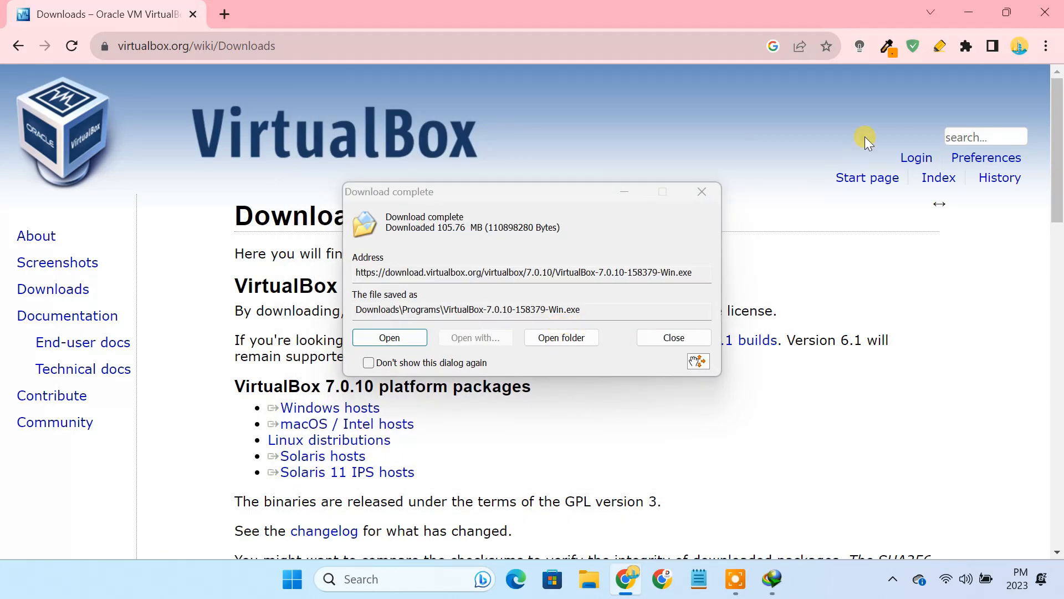
left_click(969, 13)
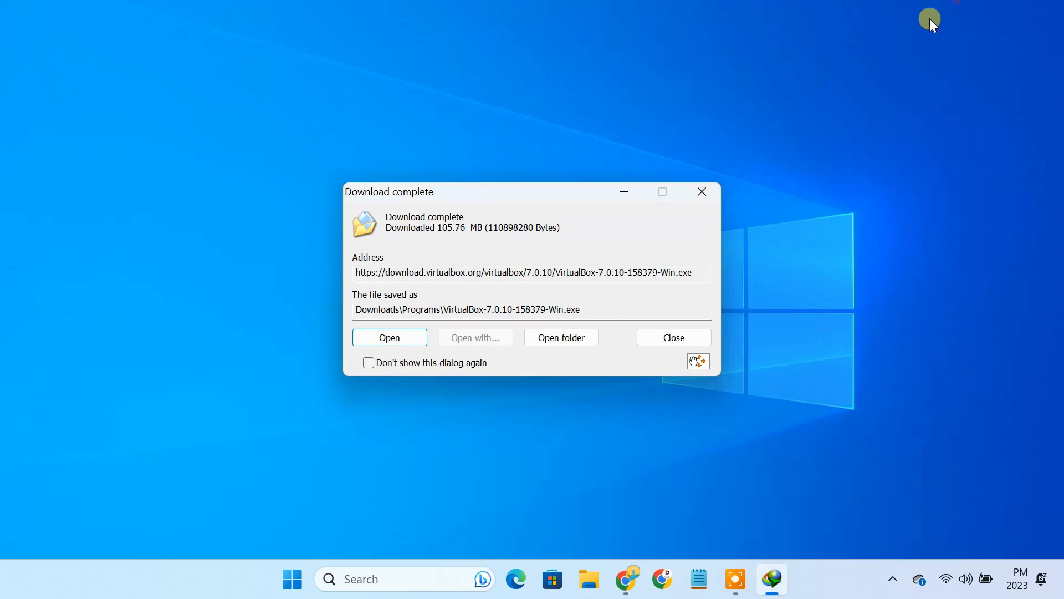
Step: Install VirtualBox 7.0.10 with default features, accepting the network and dependency warnings, without auto-start
left_click(387, 333)
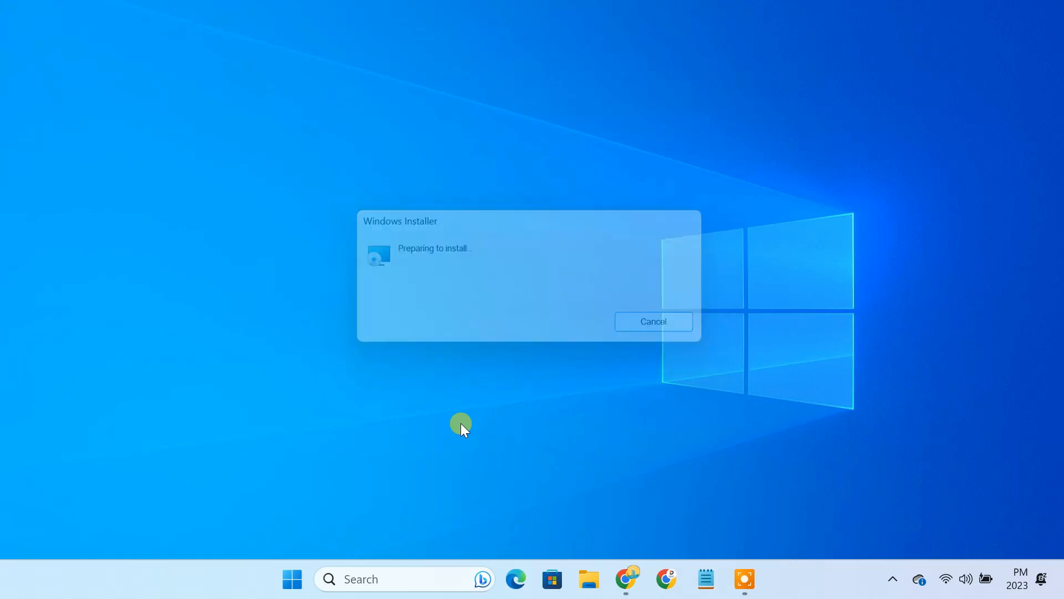
left_click(601, 420)
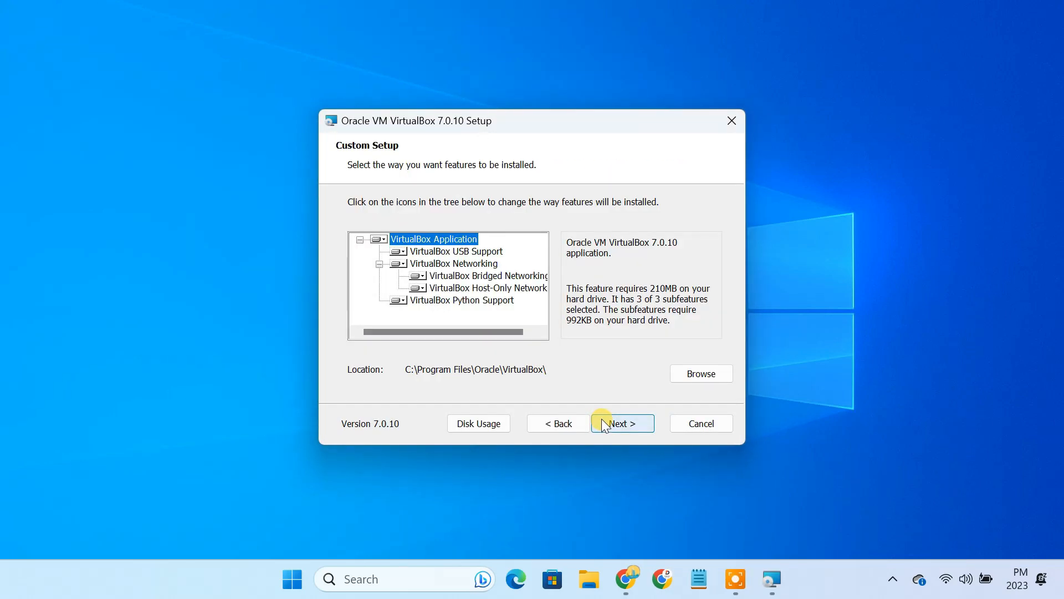
left_click(601, 418)
left_click(601, 418)
left_click(601, 418)
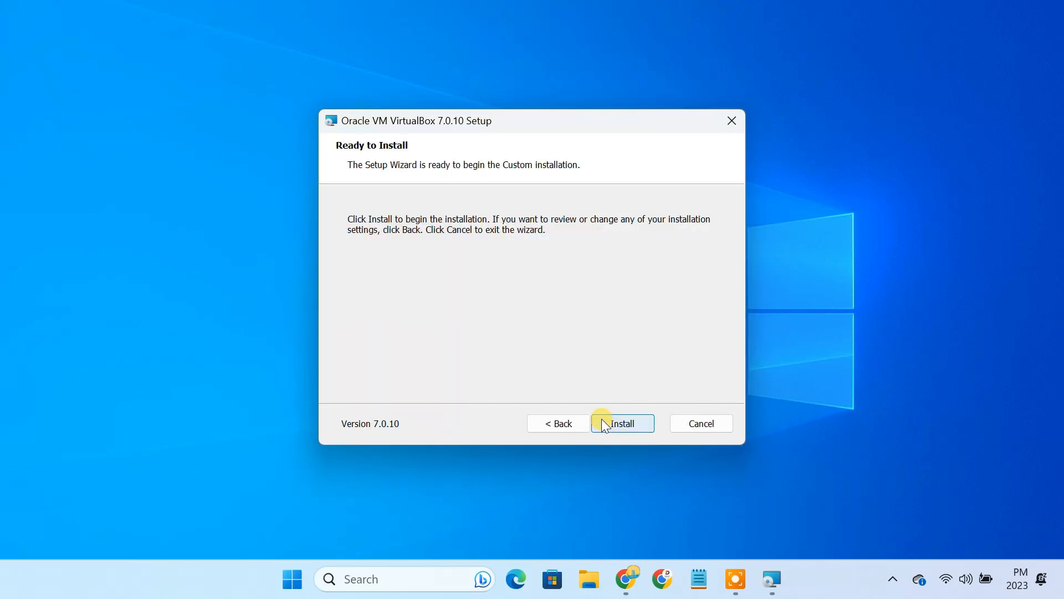
left_click(601, 423)
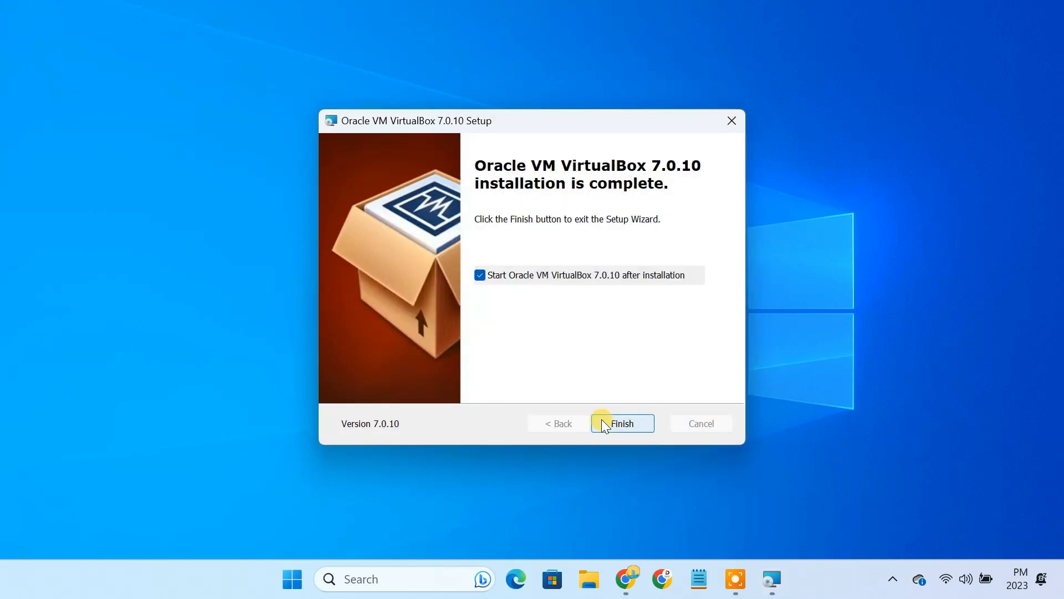
left_click(547, 276)
left_click(627, 419)
Step: In a fresh Chrome tab, search 'download kalilinux' and open the Get Kali page
left_click(647, 582)
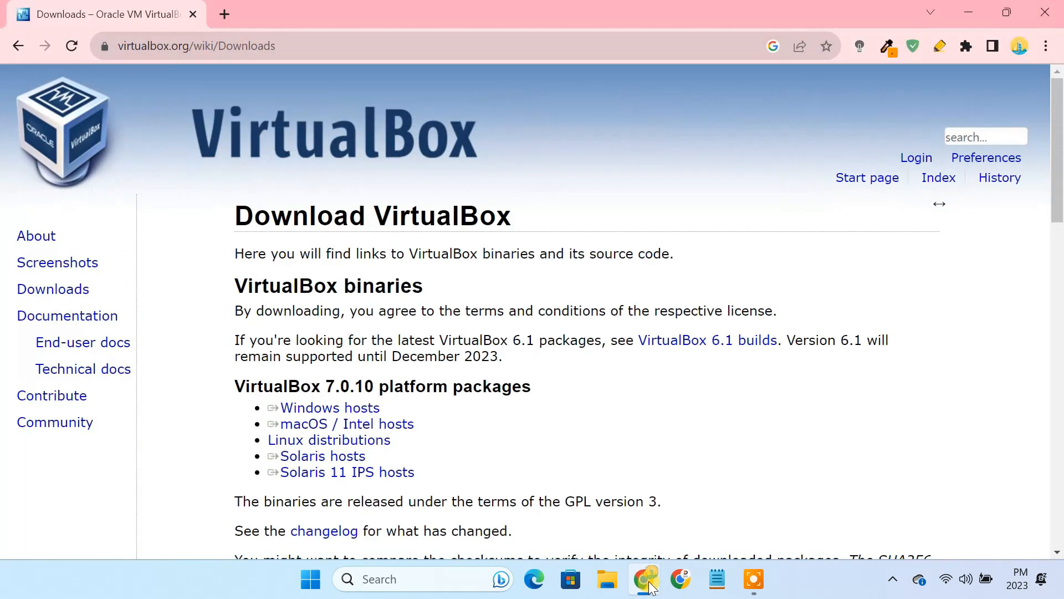
left_click(228, 12)
left_click(192, 12)
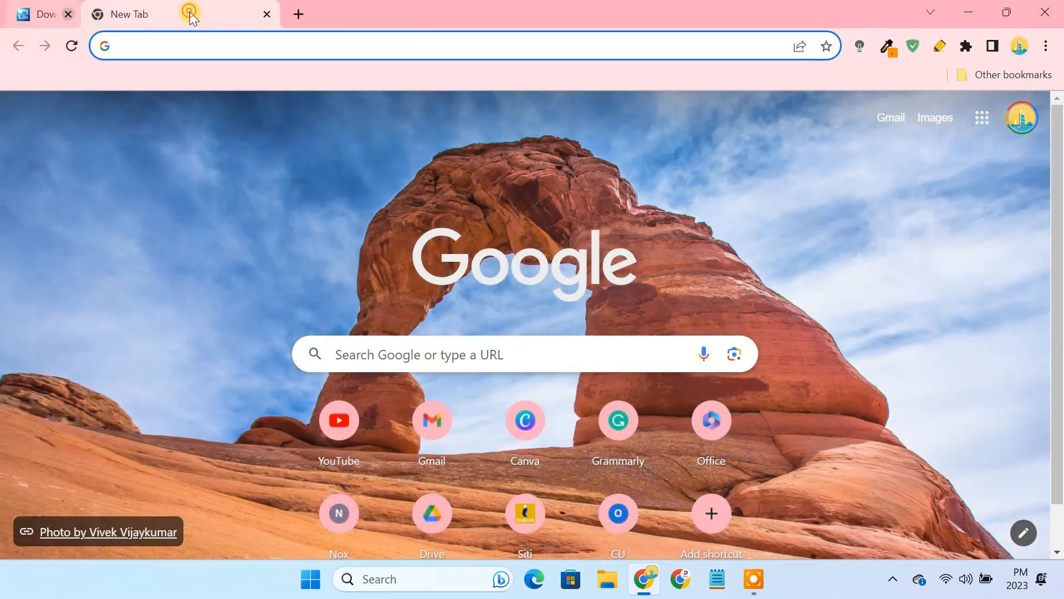
type("download kalilinux")
key("Return")
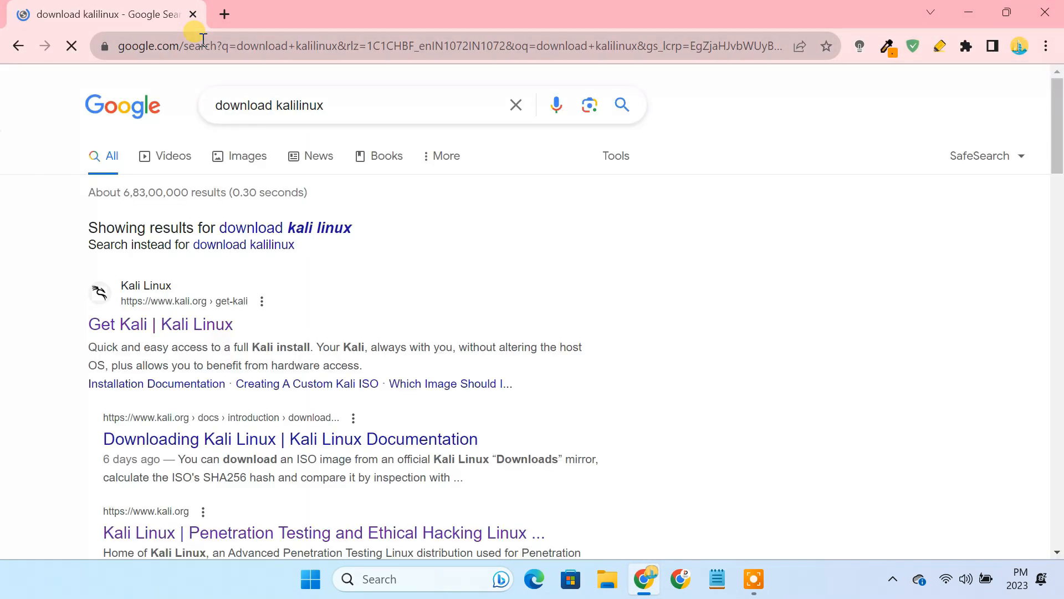
left_click(208, 333)
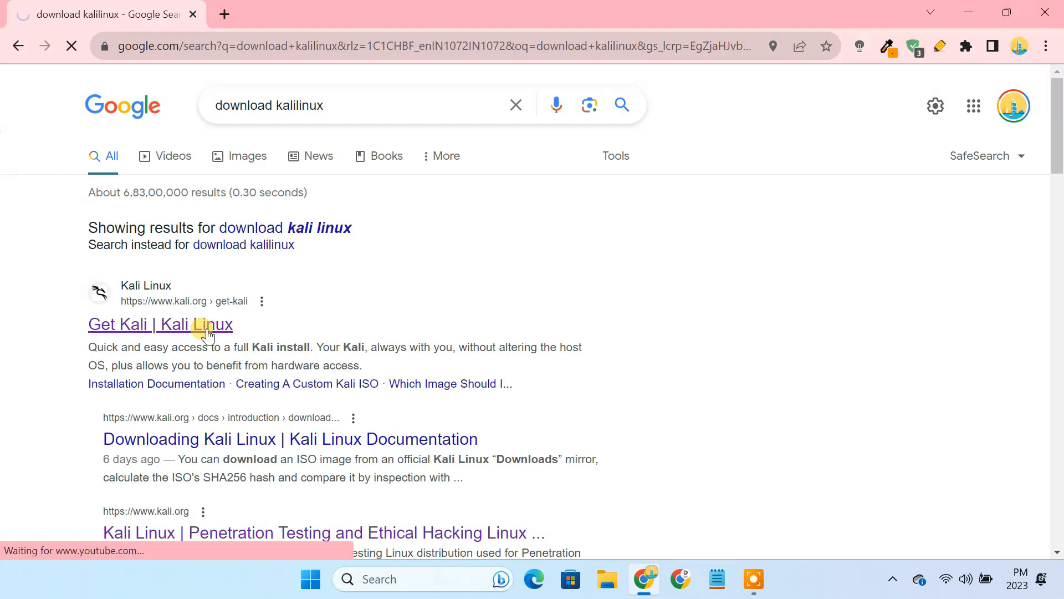
Step: Download the 64-bit Kali 2023.3 installer ISO from Installer Images, then close Chrome
scroll(207, 335, "down", 1)
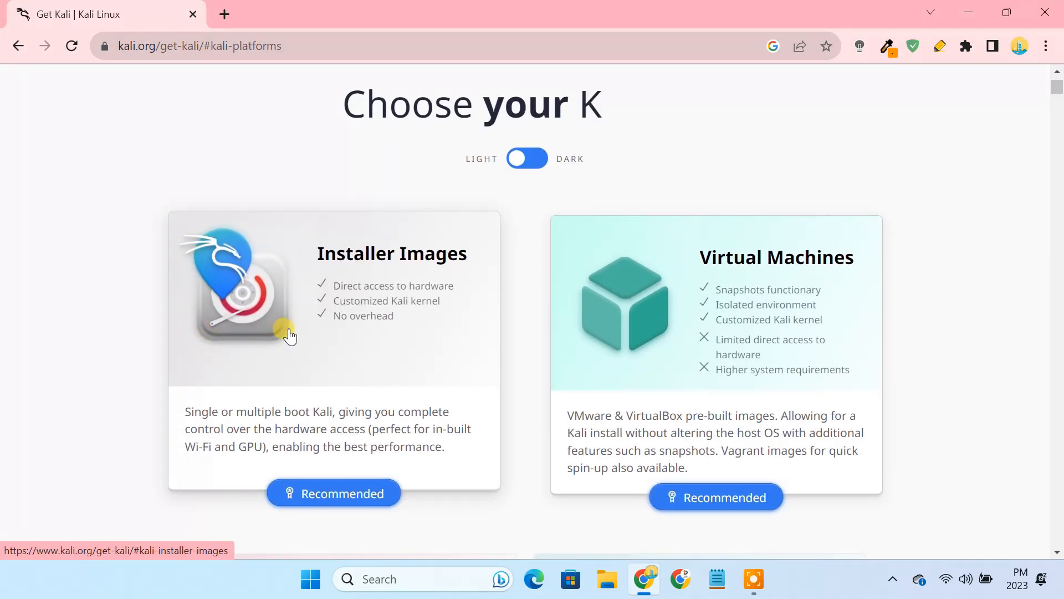
left_click(374, 269)
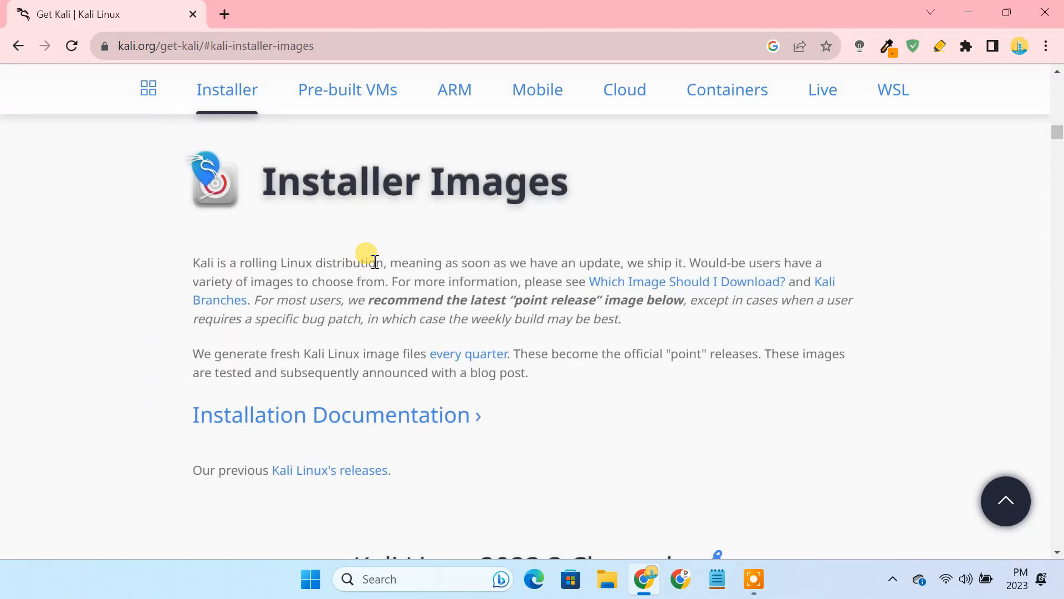
scroll(368, 255, "down", 5)
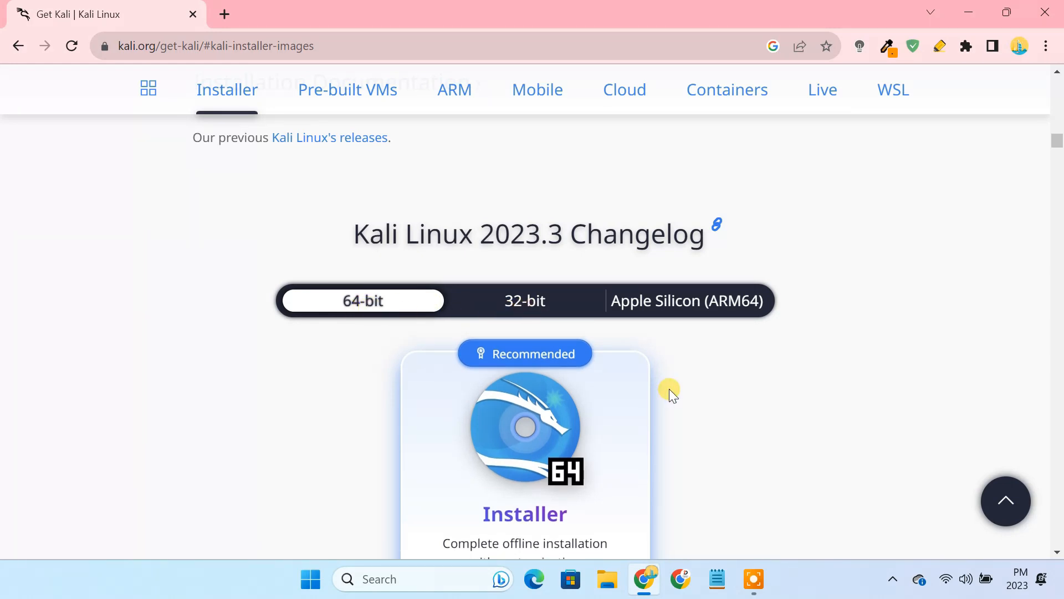
scroll(670, 391, "down", 3)
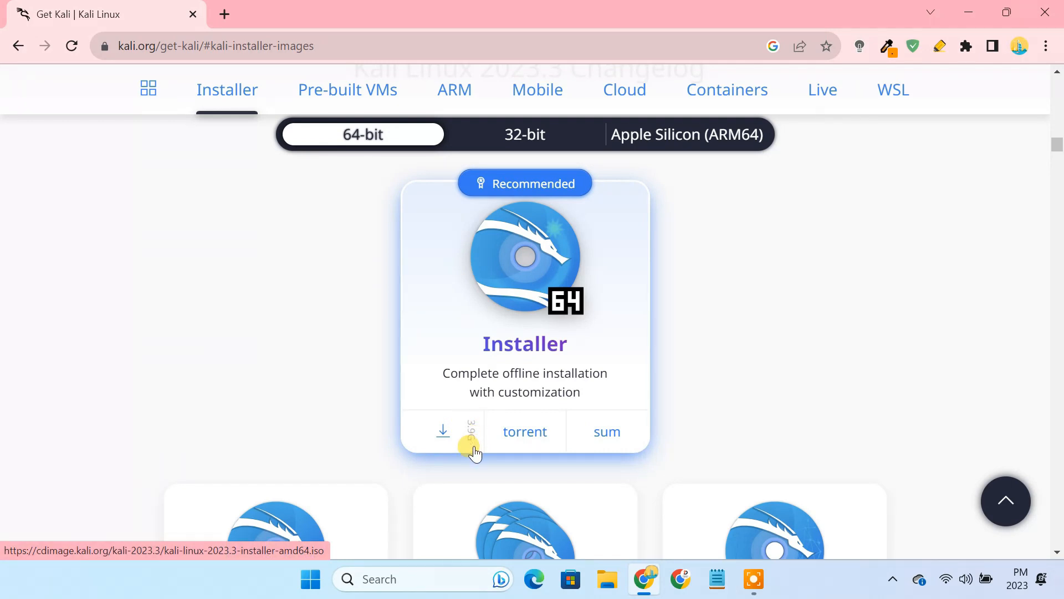
left_click(444, 435)
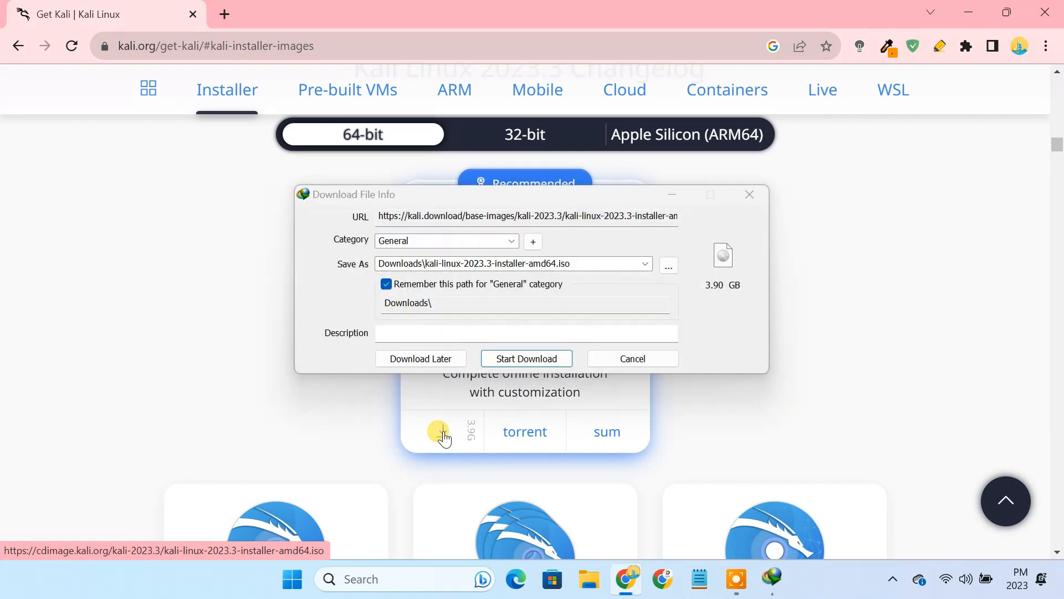
left_click(515, 358)
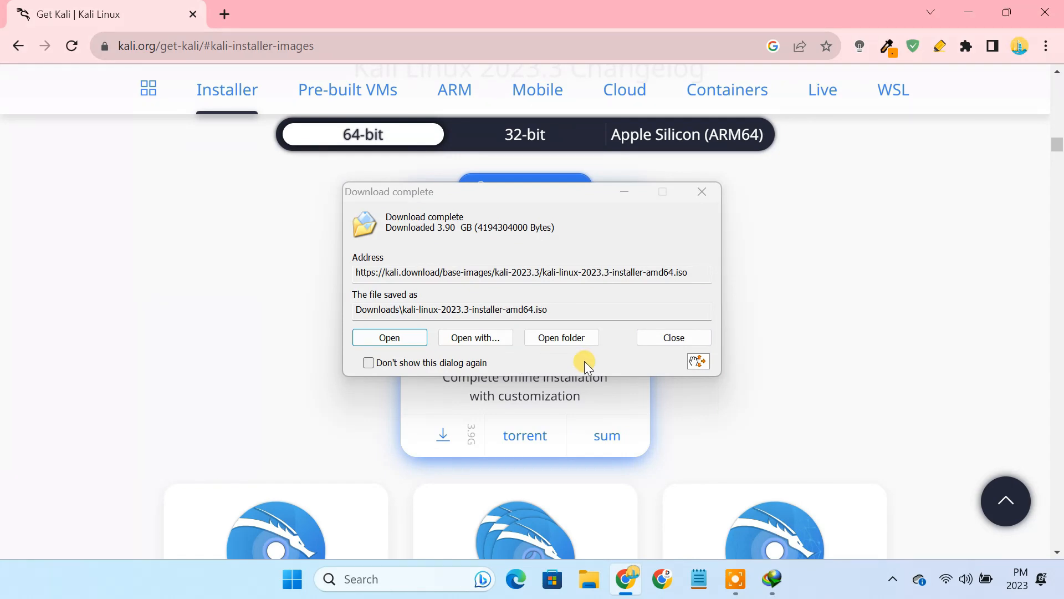
left_click(687, 338)
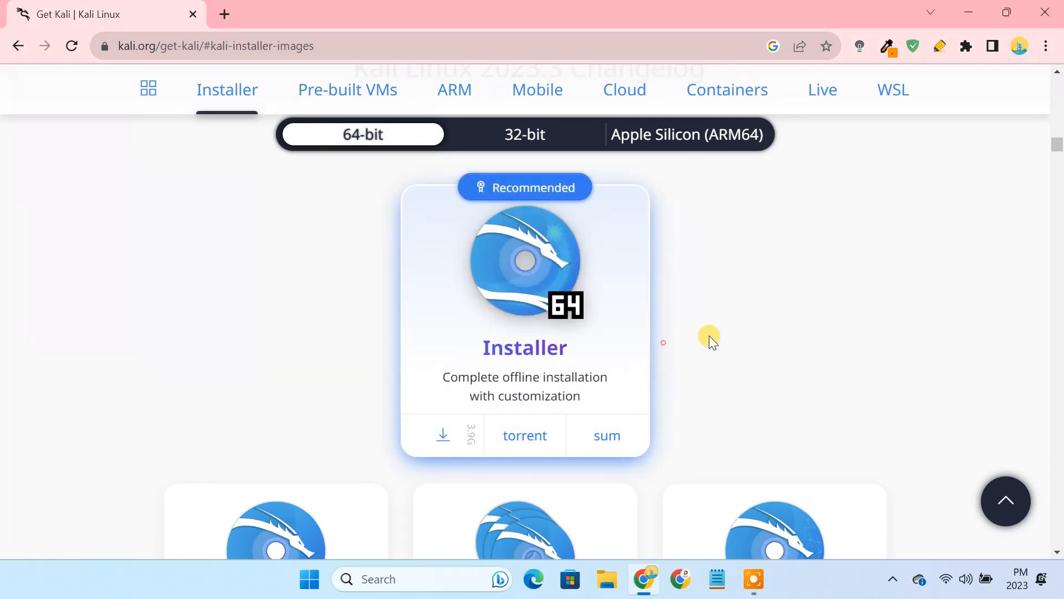
left_click(1045, 14)
Step: Launch Oracle VM VirtualBox from the Windows search
left_click(408, 588)
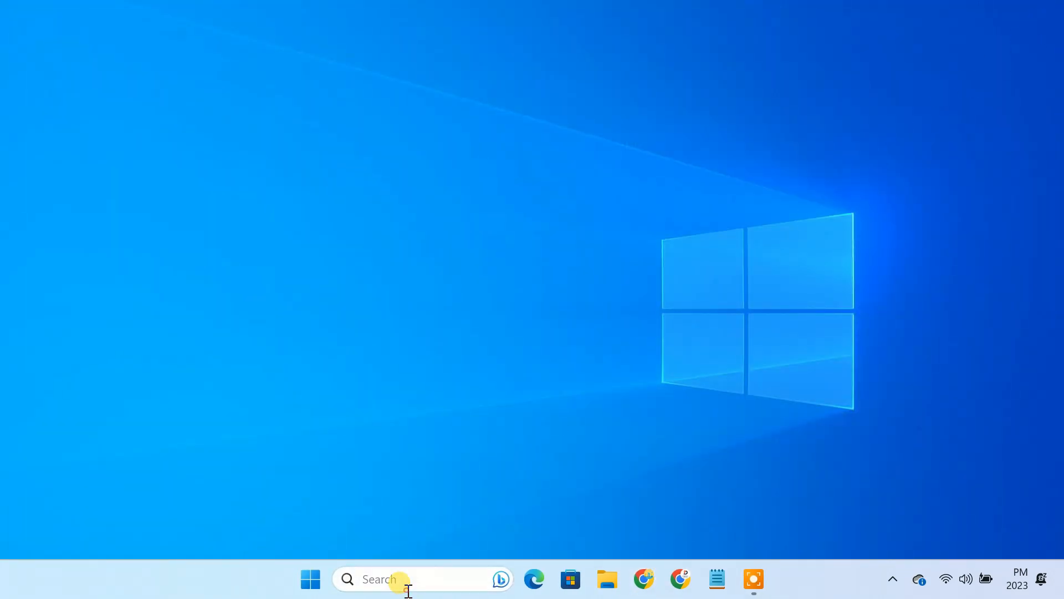
type("virtualbox")
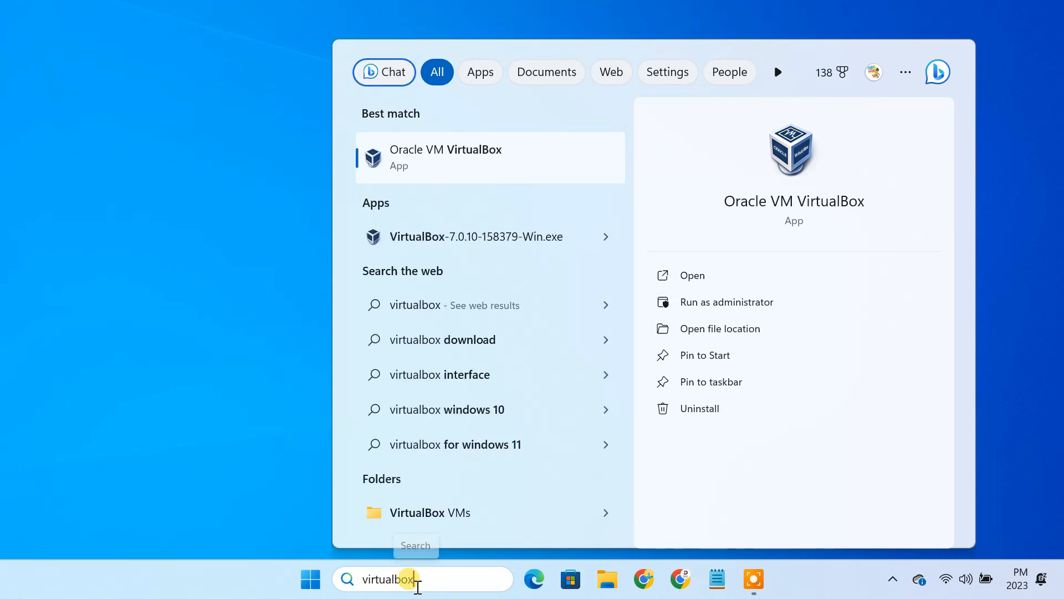
left_click(493, 164)
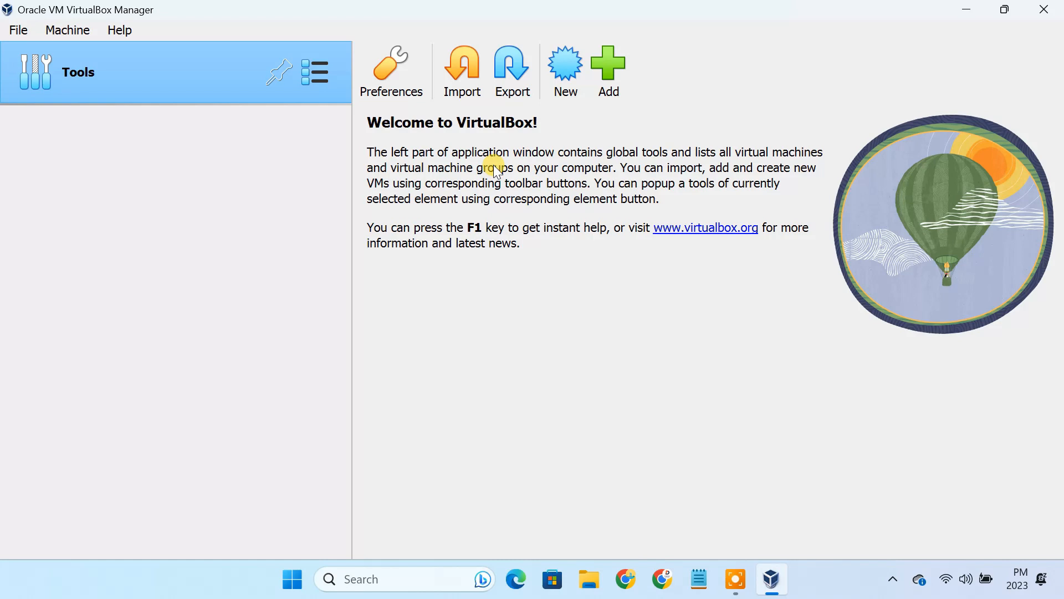
Step: Begin a new virtual machine named KaliLinux2023 and review its folder path
left_click(565, 67)
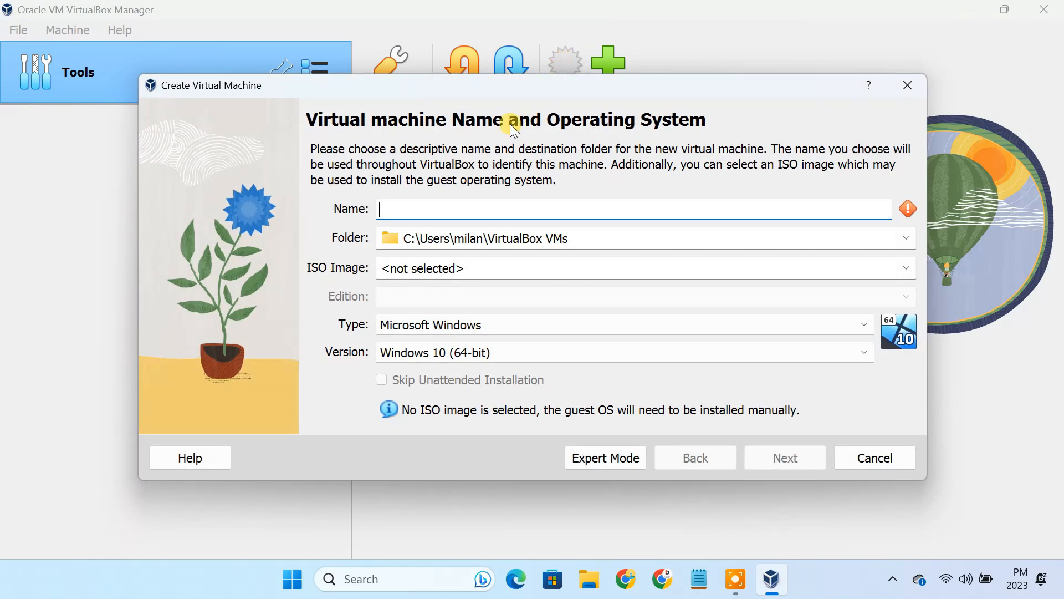
left_click(442, 203)
type("KaliL")
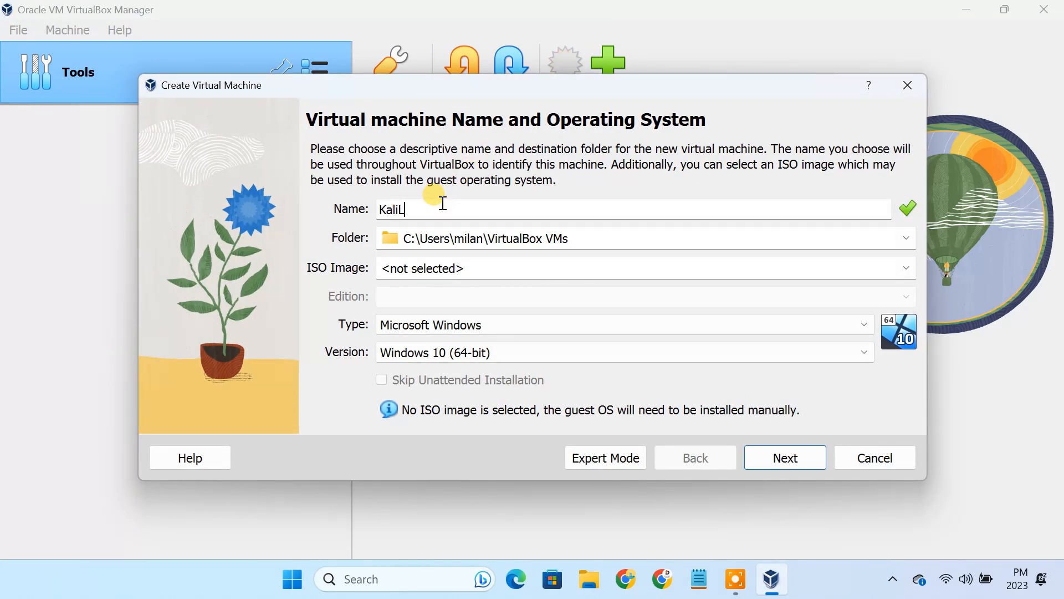
type("inux2023")
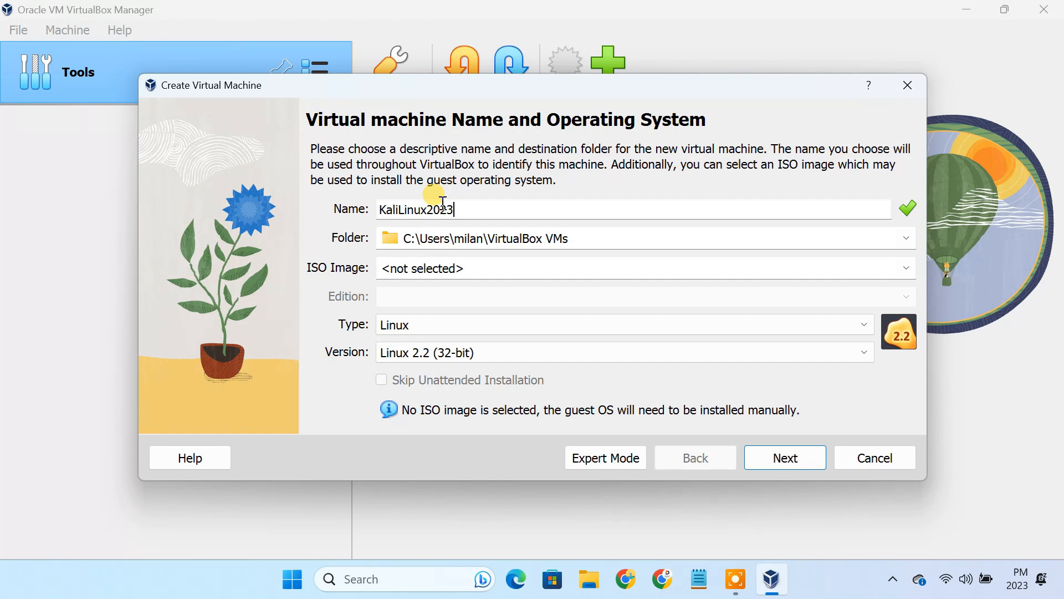
left_click(580, 243)
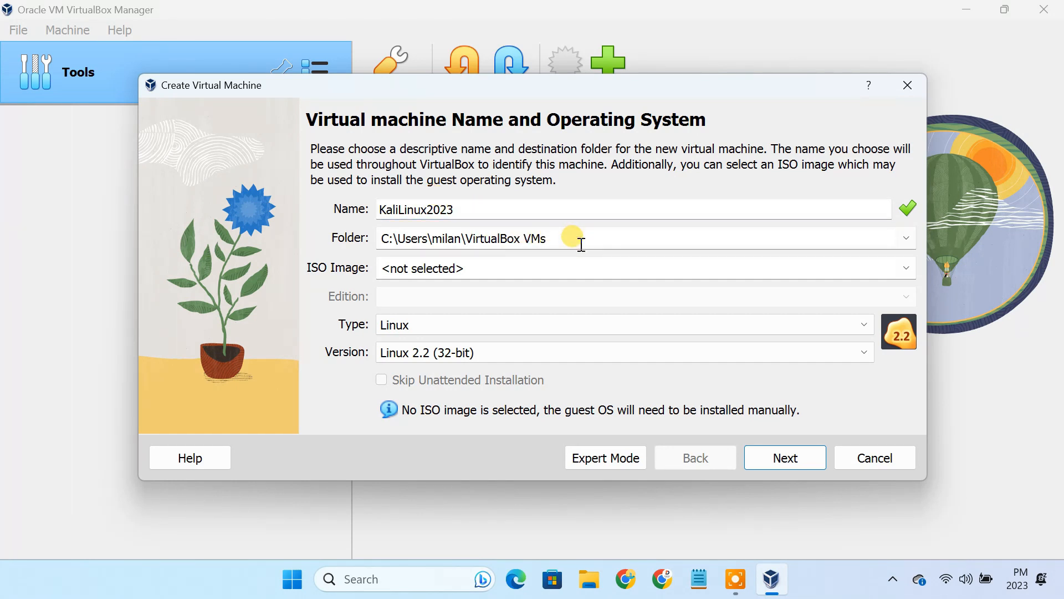
triple_click(580, 243)
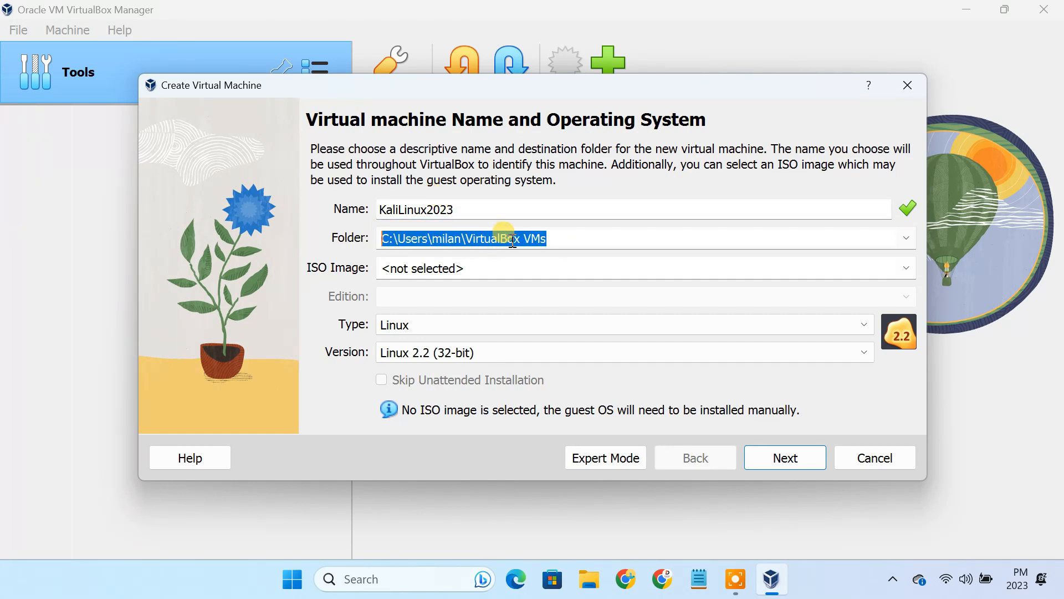
left_click(564, 242)
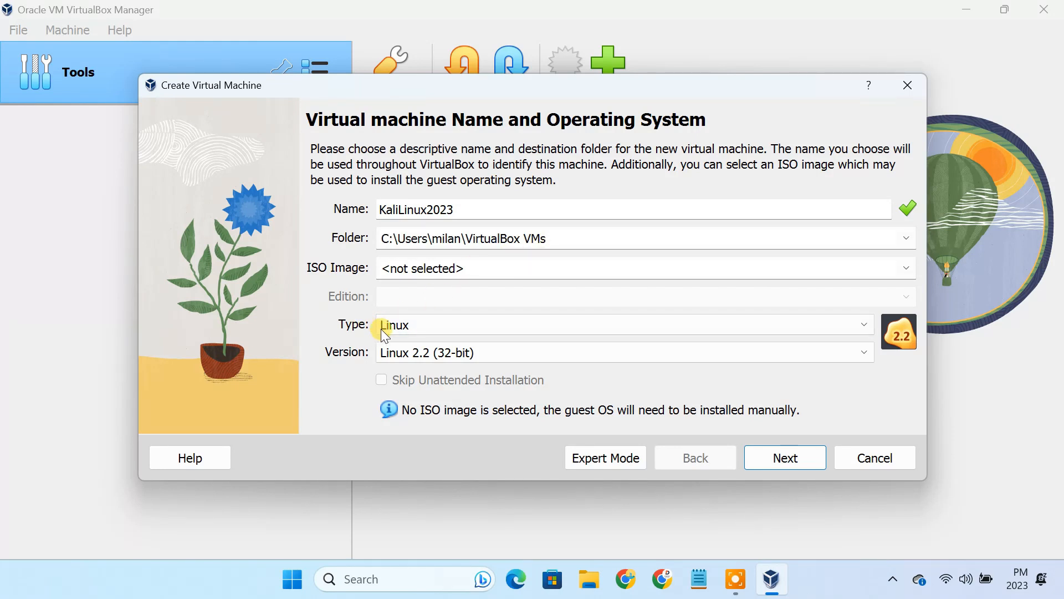
Step: Set the machine type to Linux and the version to Debian (64-bit)
left_click(435, 326)
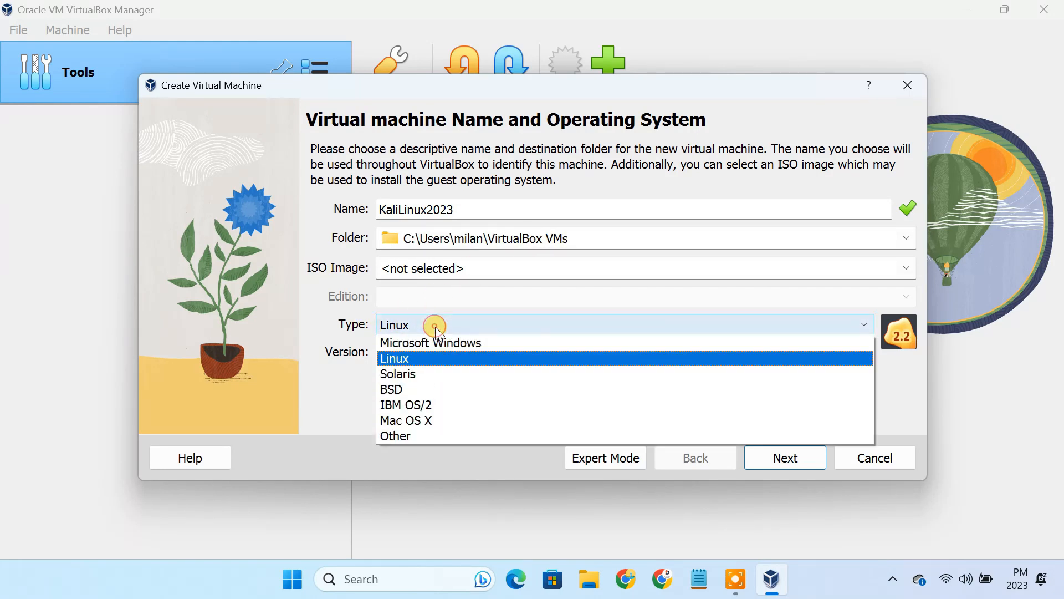
left_click(427, 358)
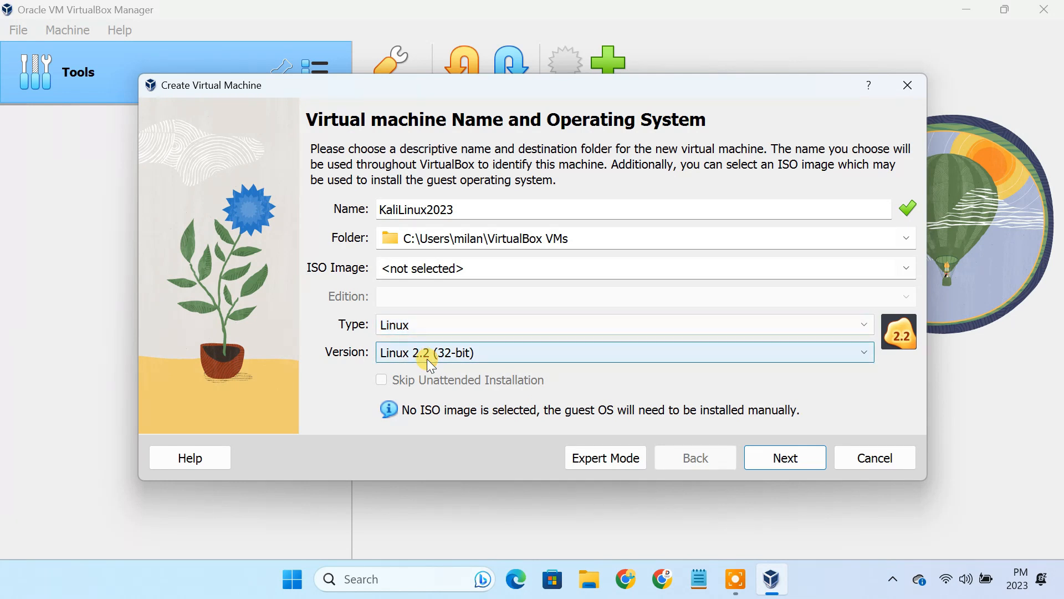
left_click(438, 354)
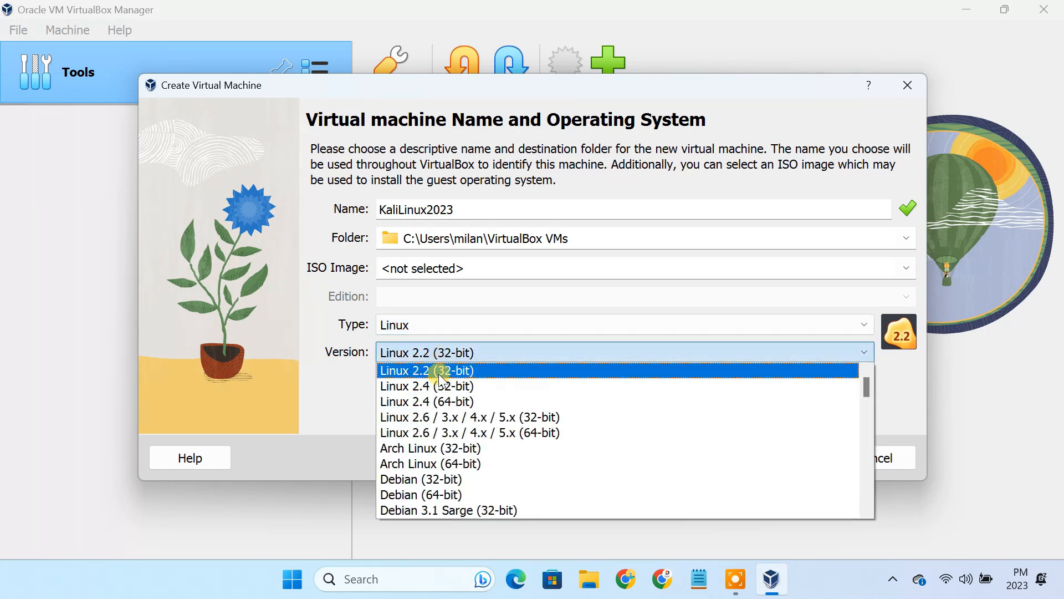
left_click(457, 492)
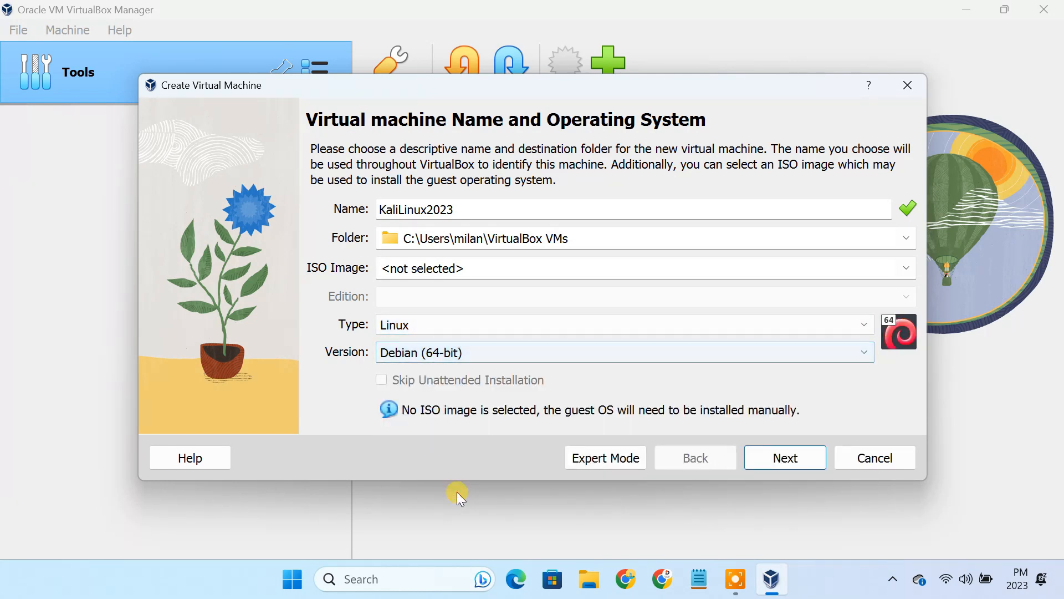
left_click(789, 467)
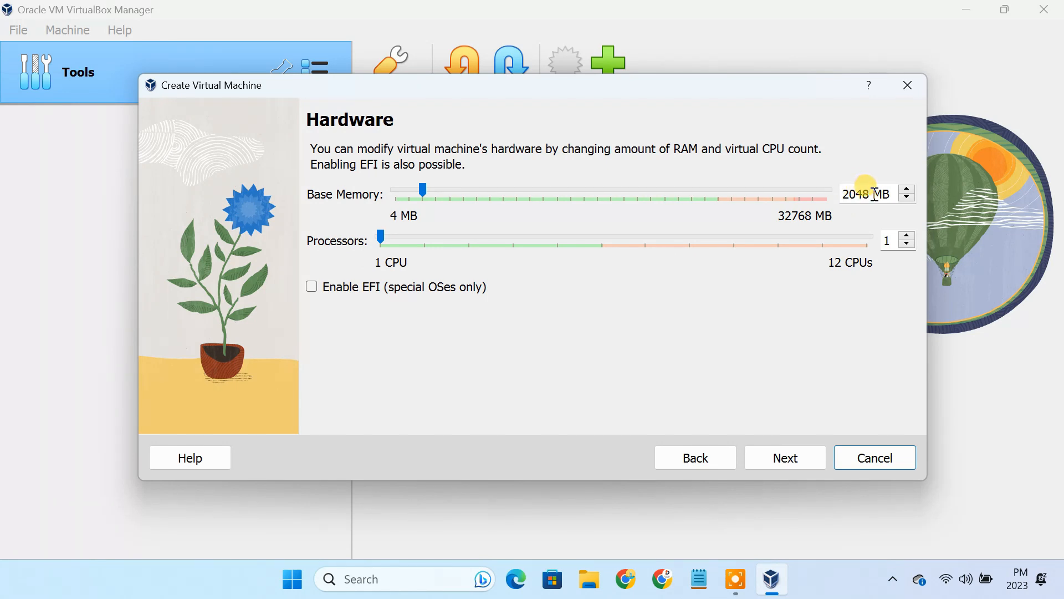
Step: Give the machine 8192 MB base memory and 4 processors
left_click_drag(875, 194, 846, 194)
double_click(888, 240)
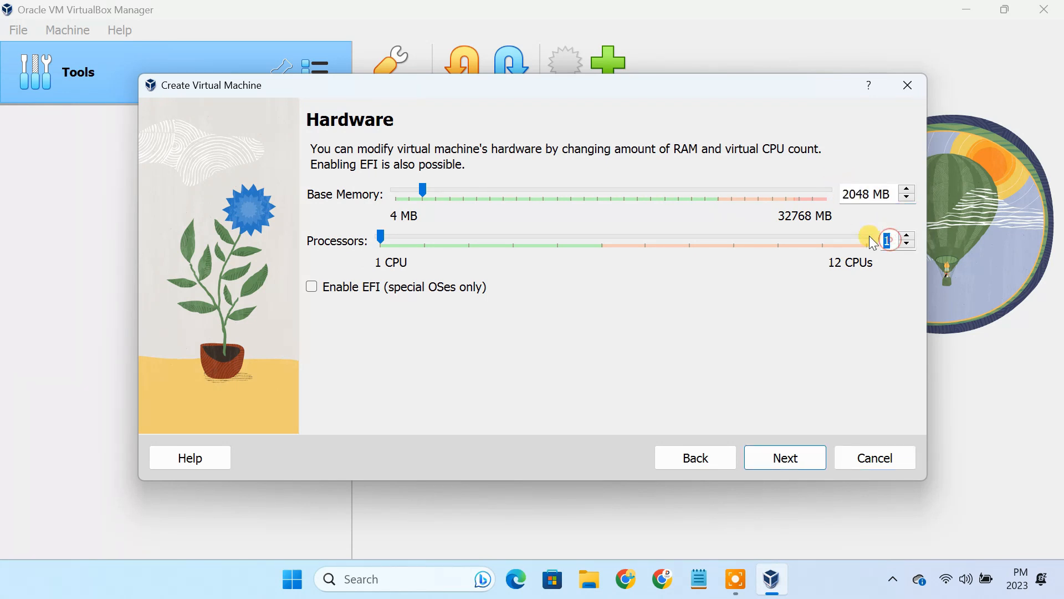
type("2")
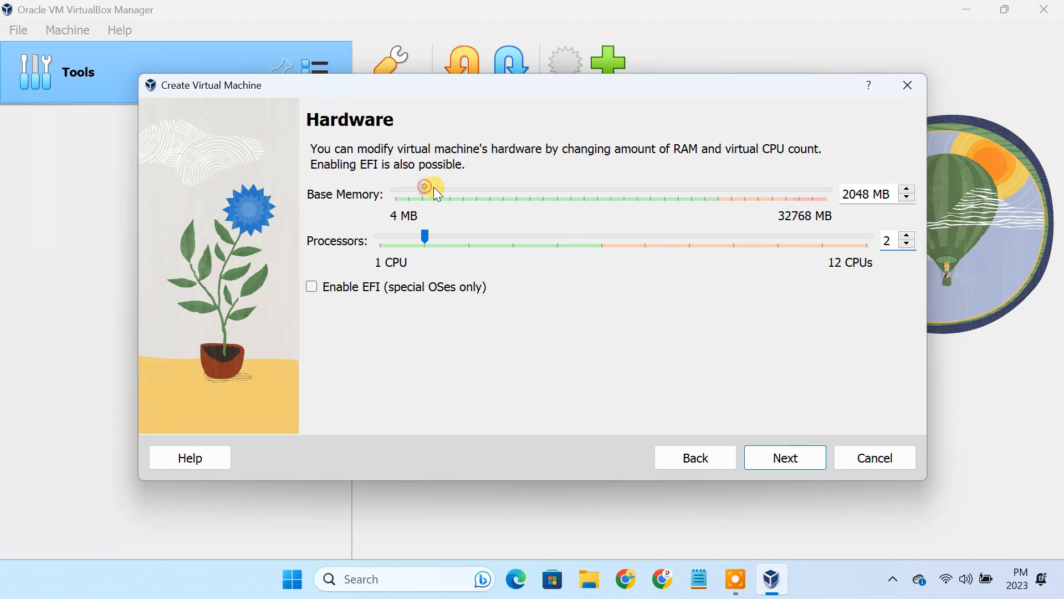
left_click_drag(435, 189, 492, 189)
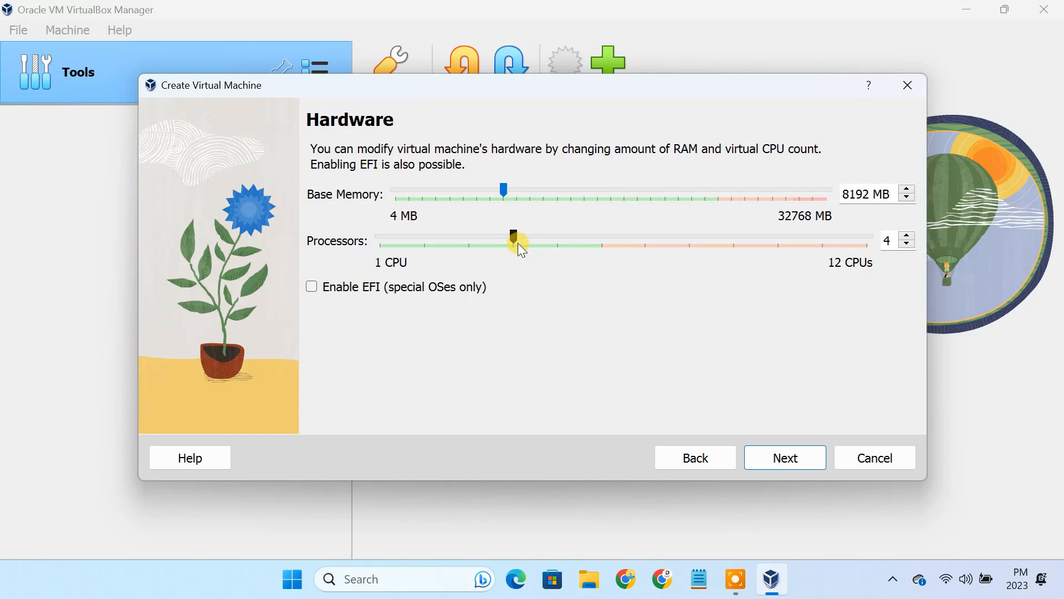
left_click(787, 458)
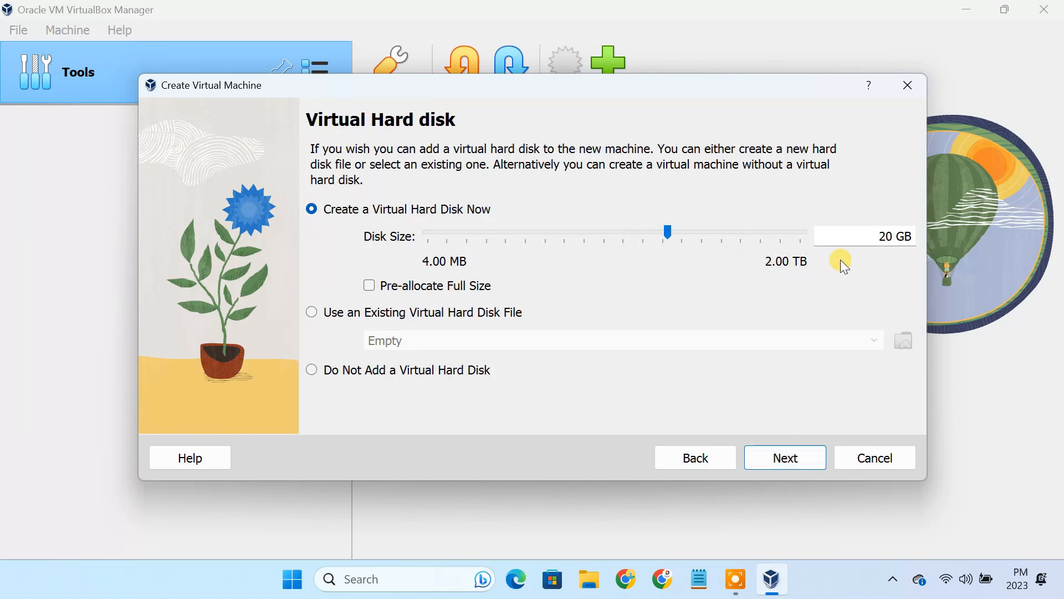
Step: Keep the 20 GB virtual hard disk and finish creating KaliLinux2023
left_click_drag(868, 232, 917, 237)
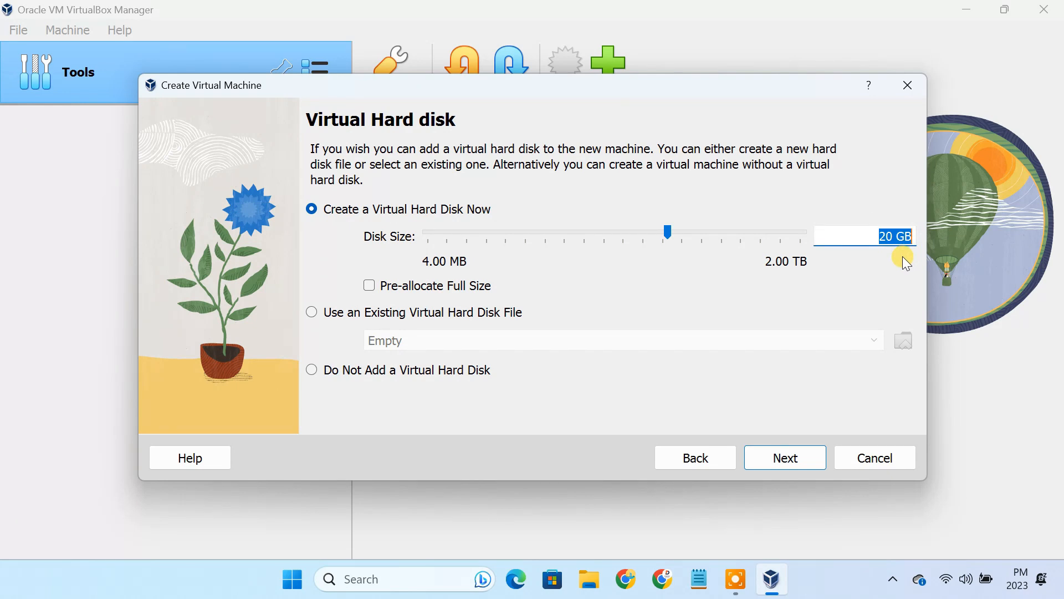
left_click(791, 457)
left_click(792, 457)
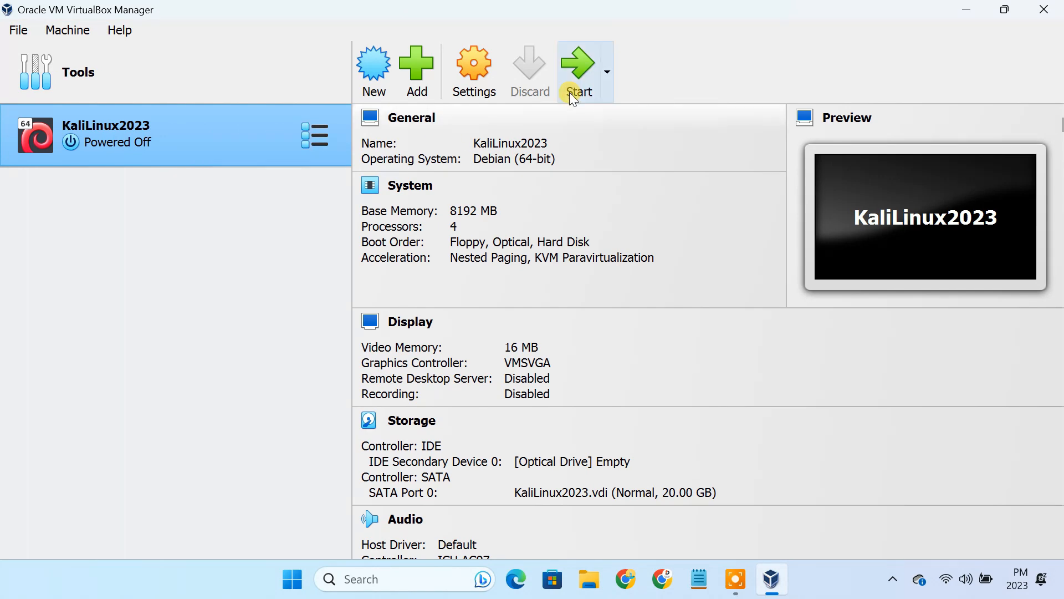
Step: Start KaliLinux2023 and boot it from kali-linux-2023.3-installer-amd64.iso in Downloads
left_click(580, 78)
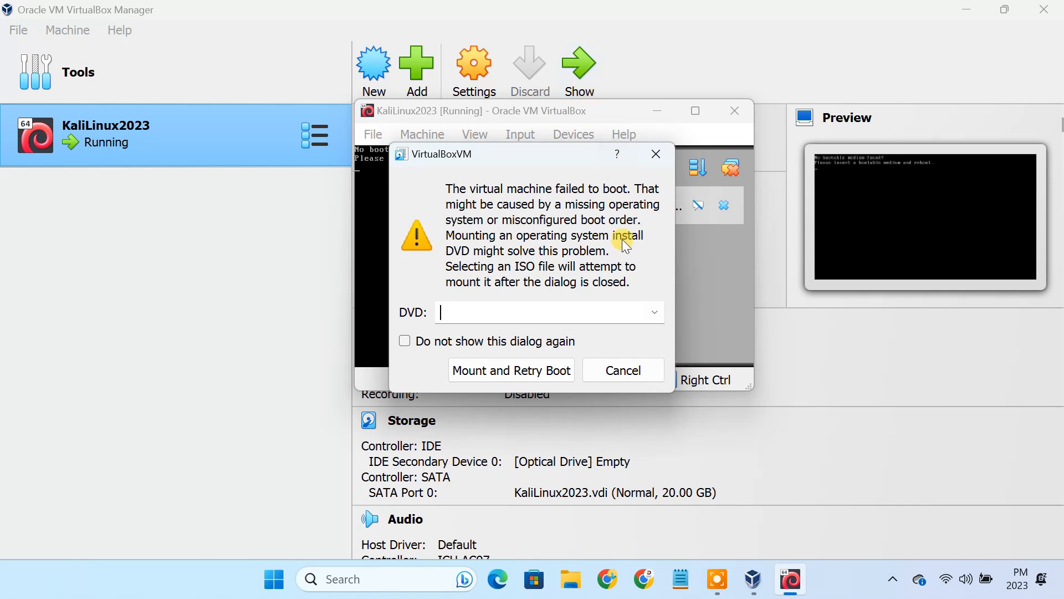
left_click(657, 312)
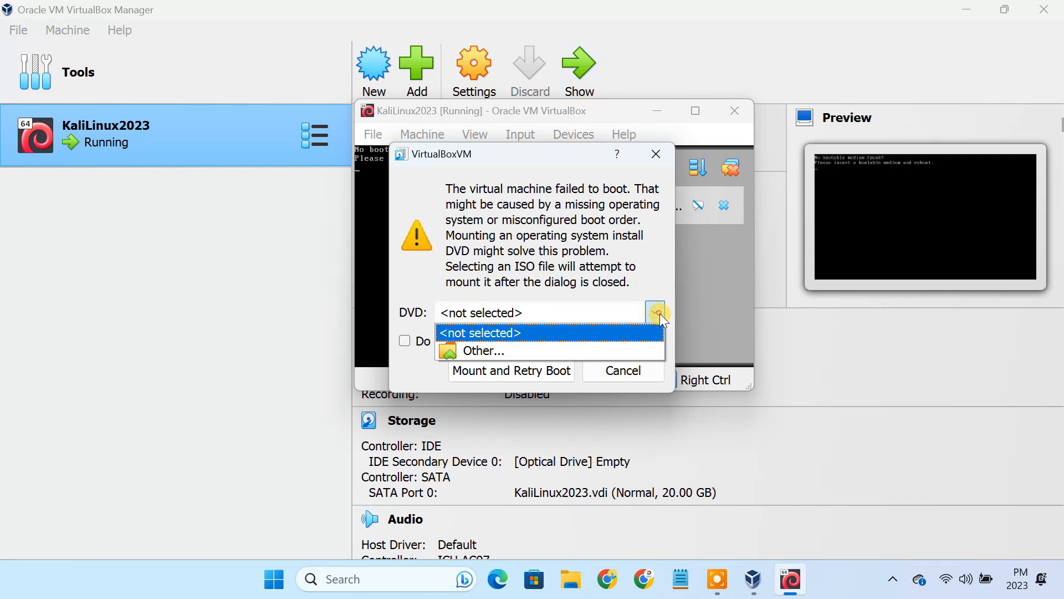
left_click(490, 355)
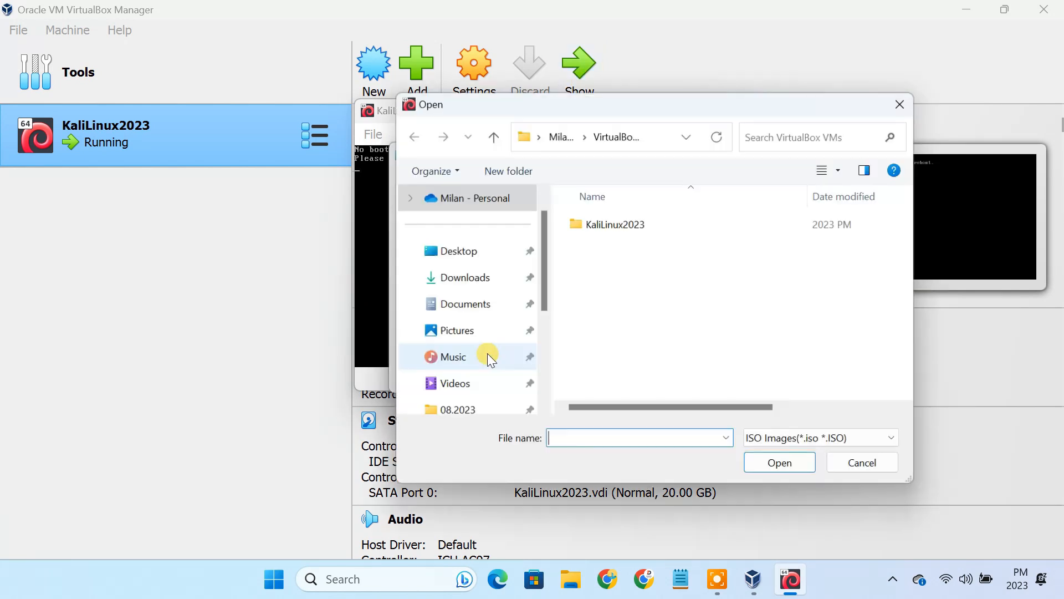
left_click(483, 282)
left_click(636, 231)
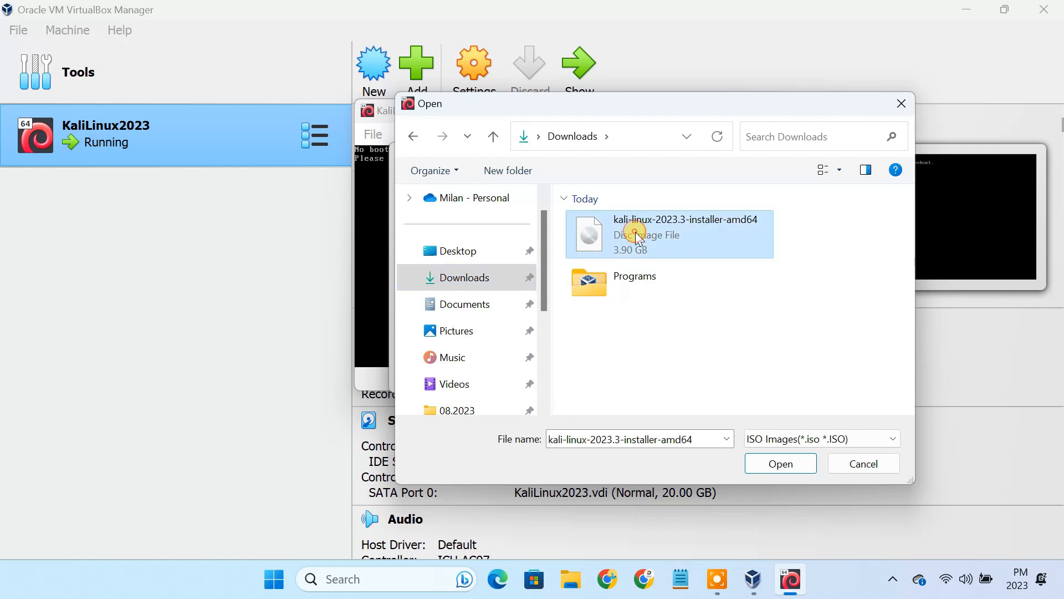
left_click(780, 464)
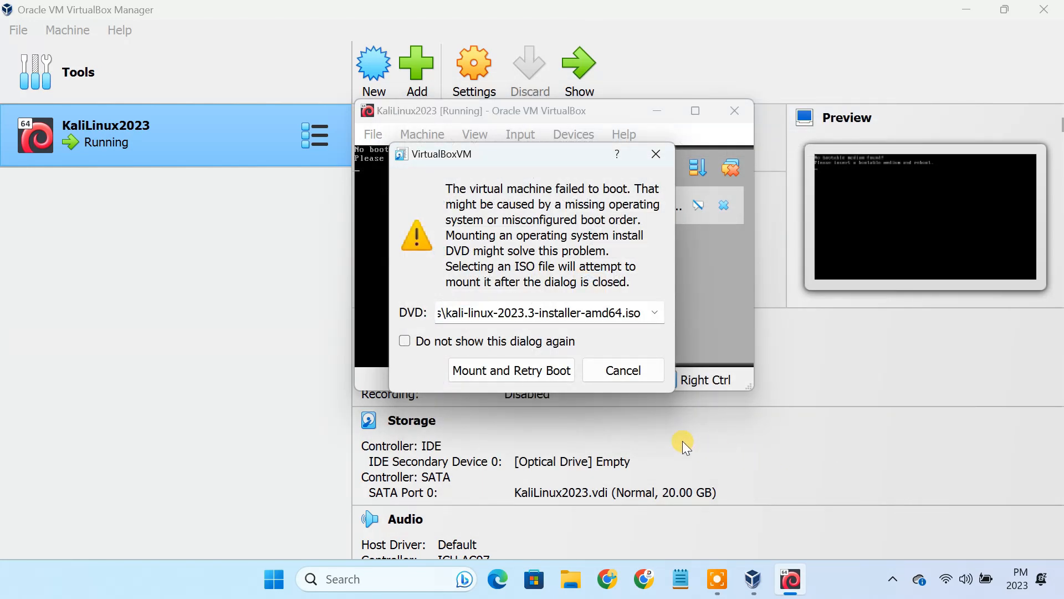
left_click(548, 371)
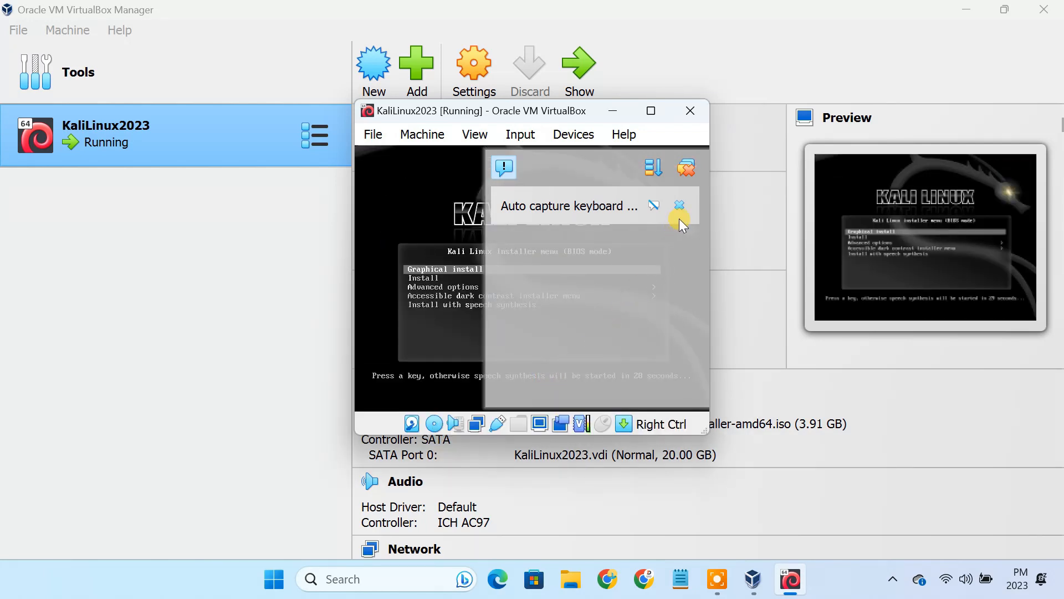
Step: Dismiss the VM notifications, minimize the Manager, and select Graphical install
left_click(690, 171)
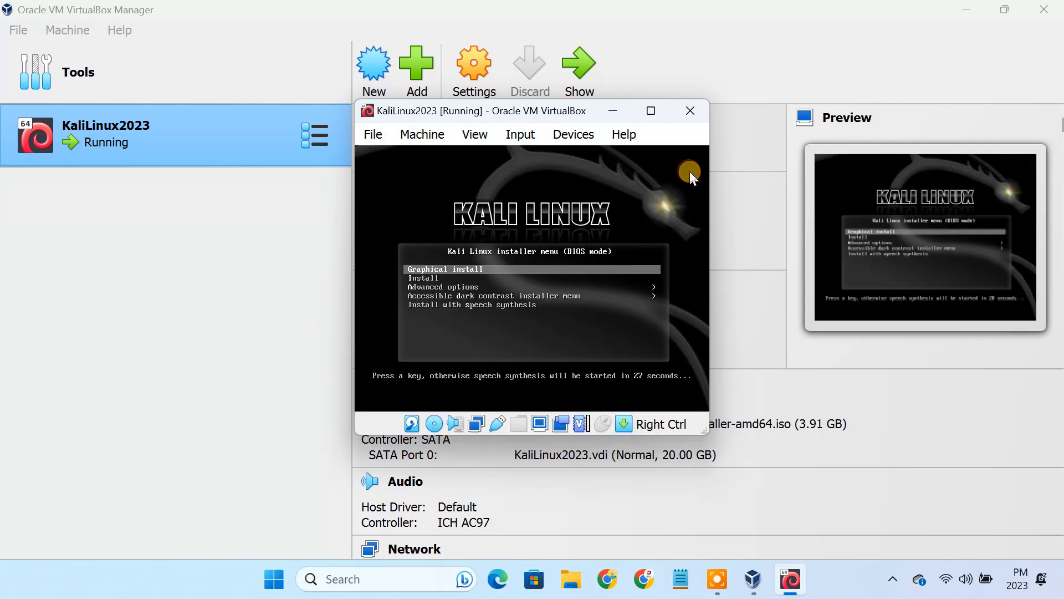
left_click(957, 8)
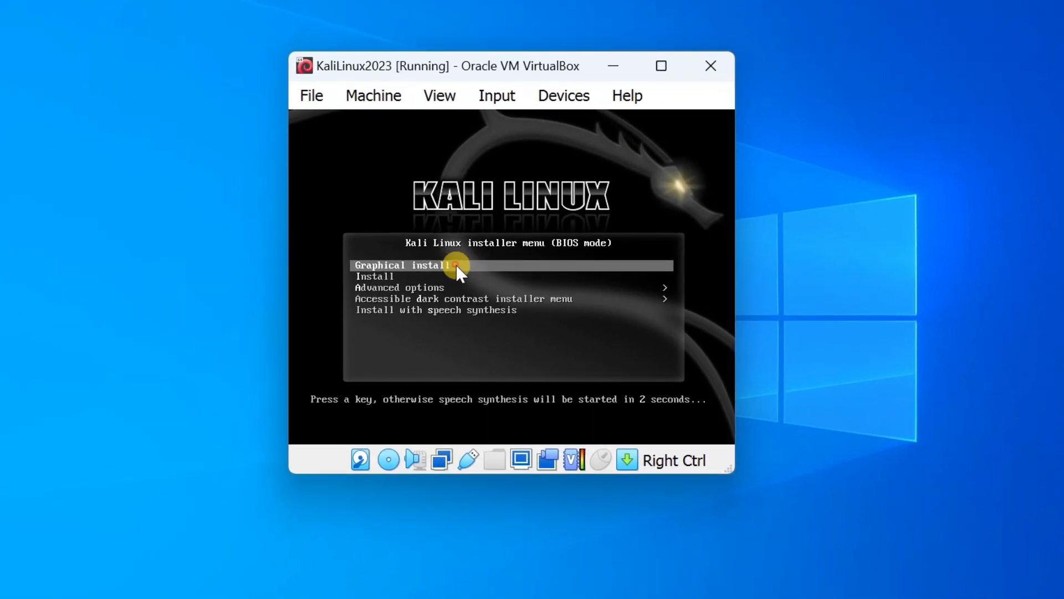
left_click(455, 265)
Step: Start the graphical installer and accept English, United States and the default keyboard layout
key("Return")
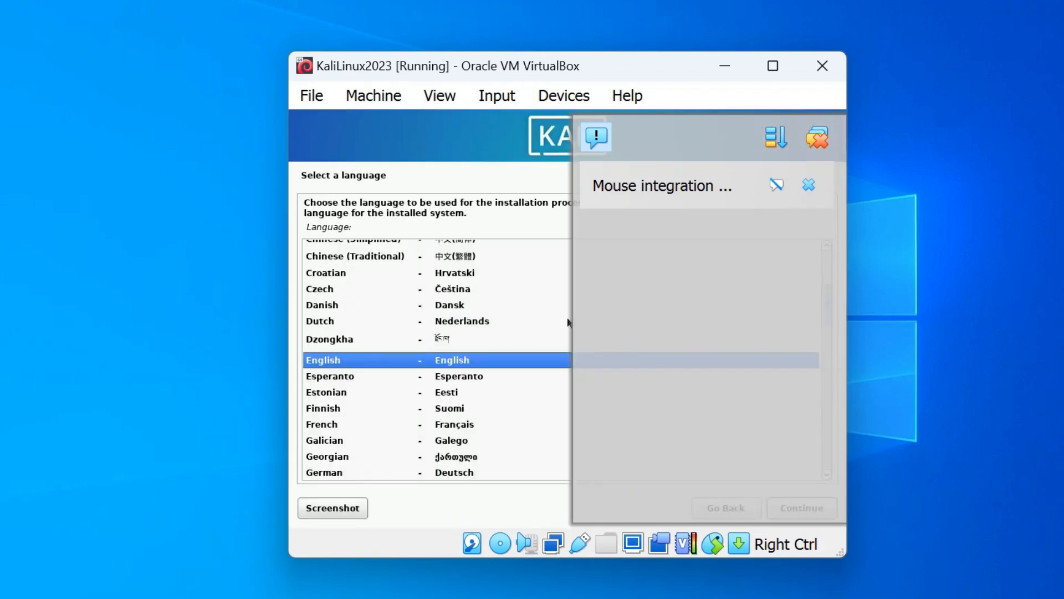
left_click(817, 138)
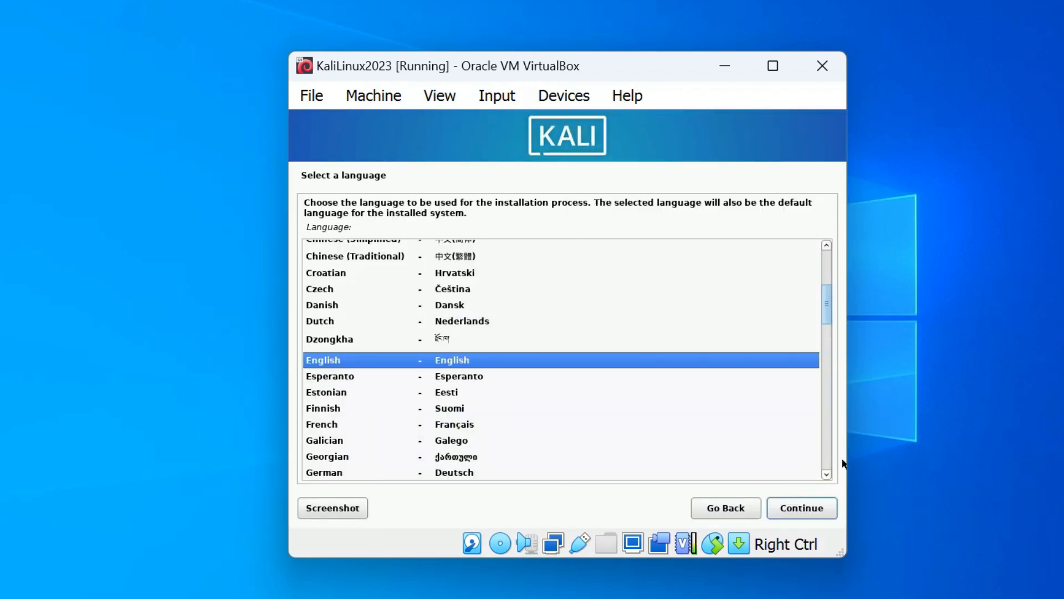
left_click(817, 518)
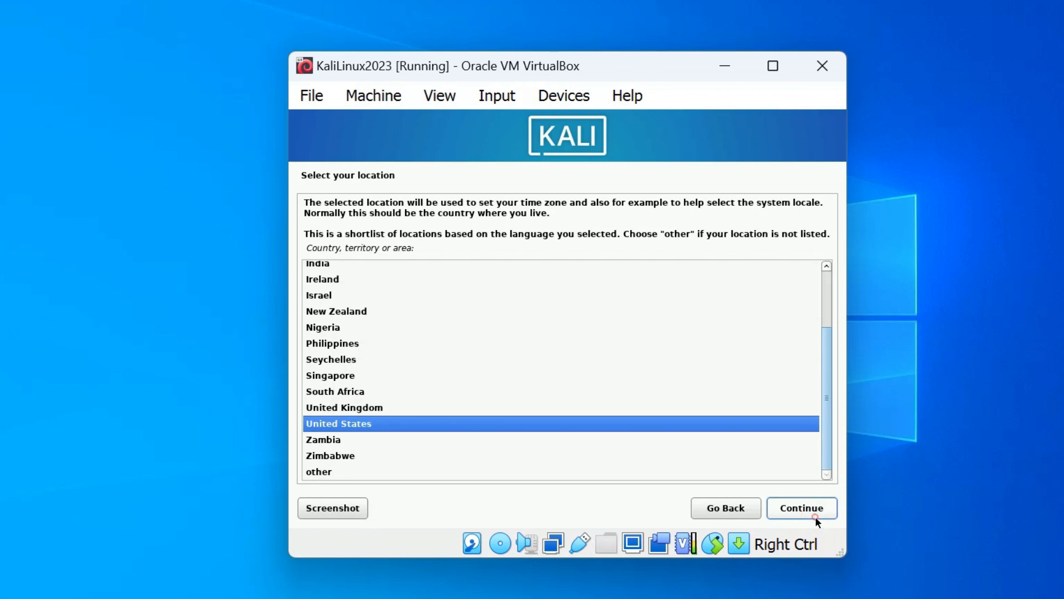
left_click(816, 518)
left_click(816, 518)
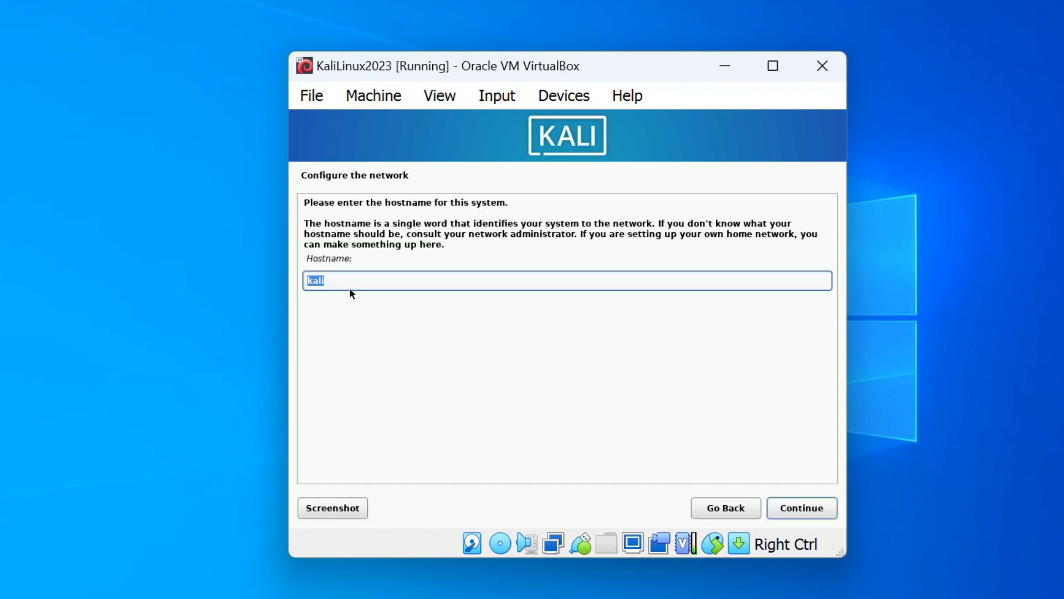
Step: Set the hostname to KaliLinux and leave the domain name blank
left_click_drag(342, 284, 296, 284)
type("KaliLinux")
left_click(782, 505)
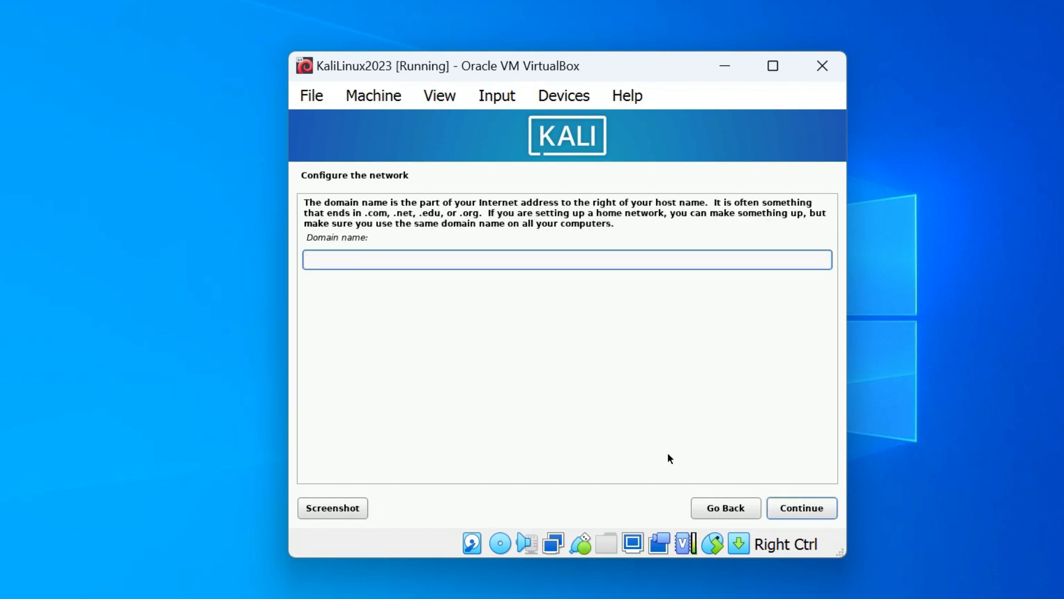
left_click(791, 506)
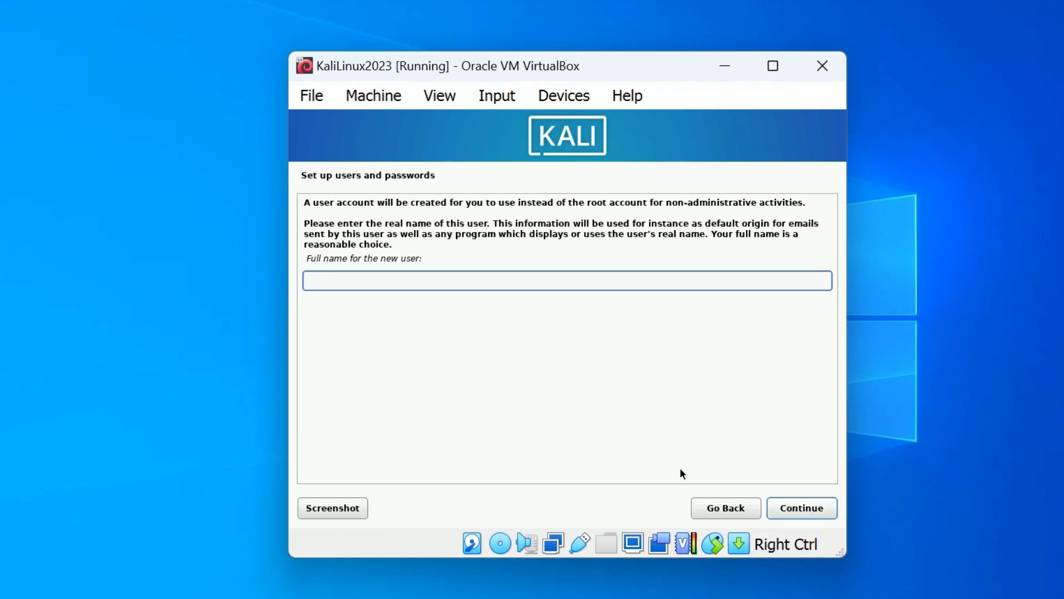
Step: Enter the new user's full name and accept the suggested username
type("Milan Das")
left_click(791, 507)
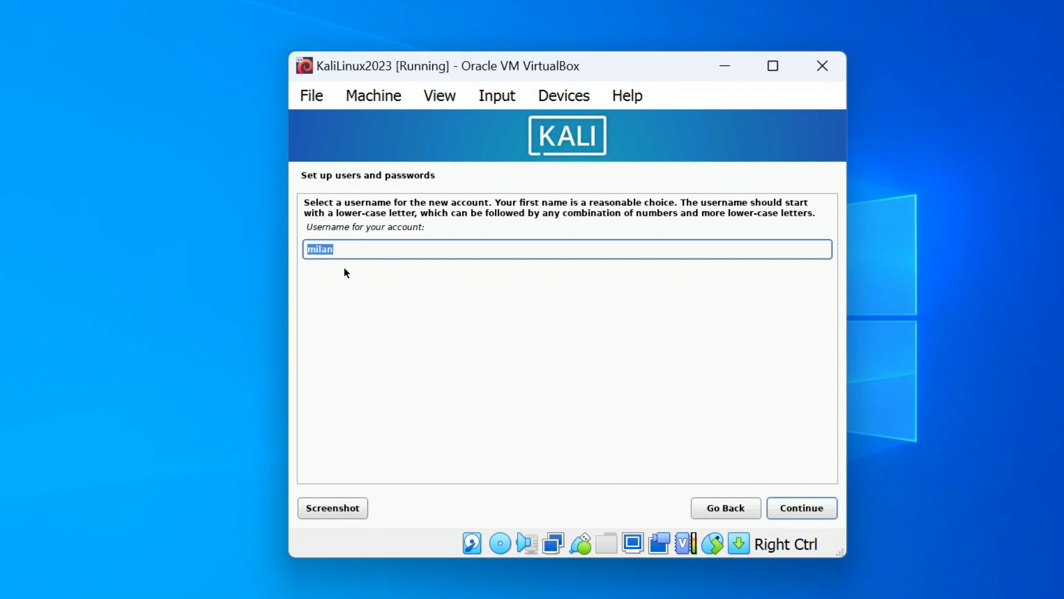
left_click(340, 248)
double_click(340, 248)
left_click(802, 508)
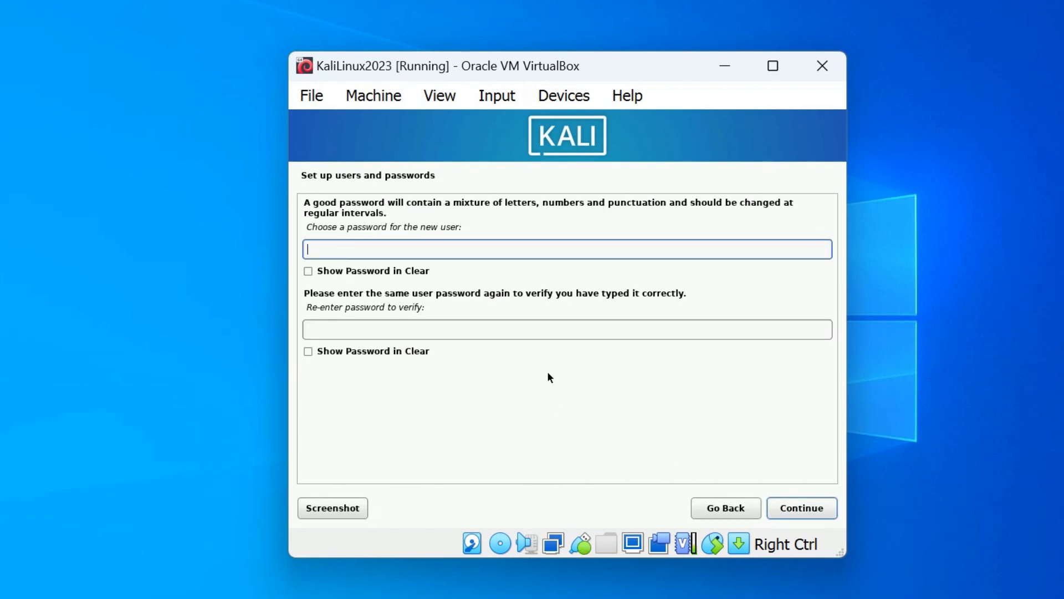
Step: Enter and confirm the user account password
left_click(416, 252)
type("m")
left_click(427, 334)
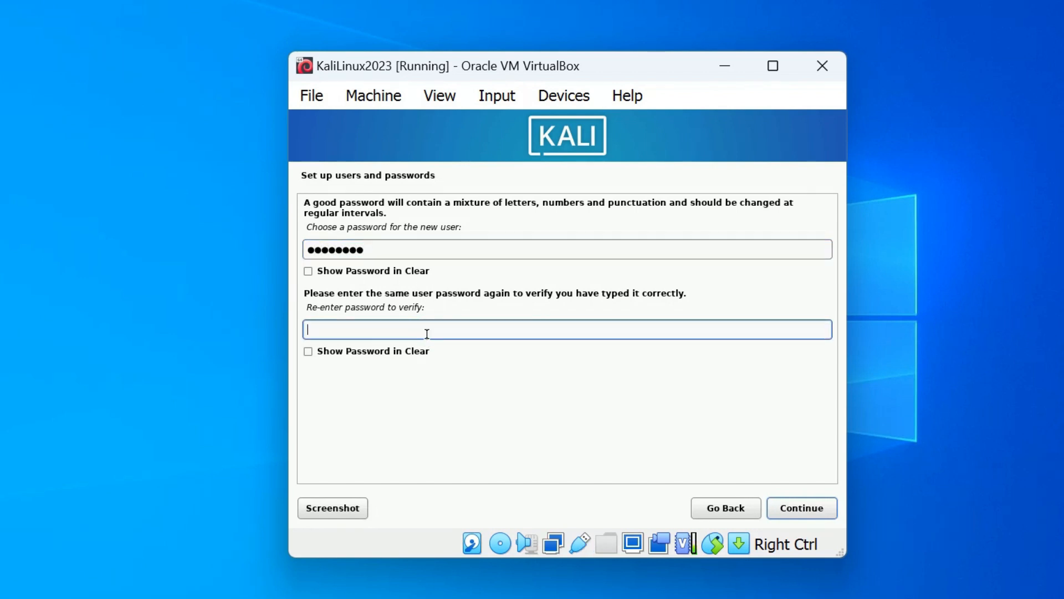
type("mil")
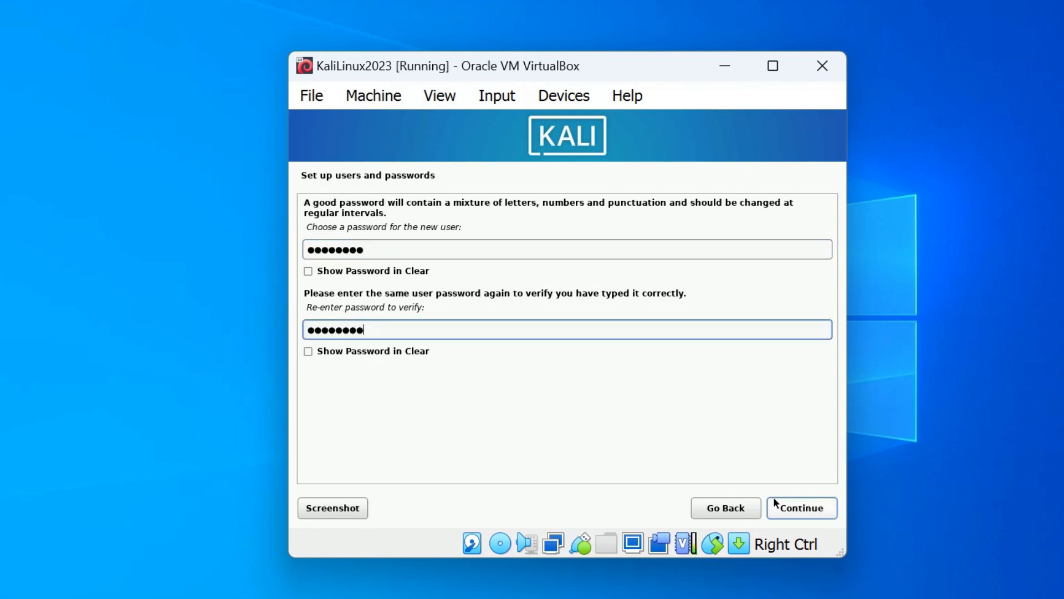
left_click(793, 508)
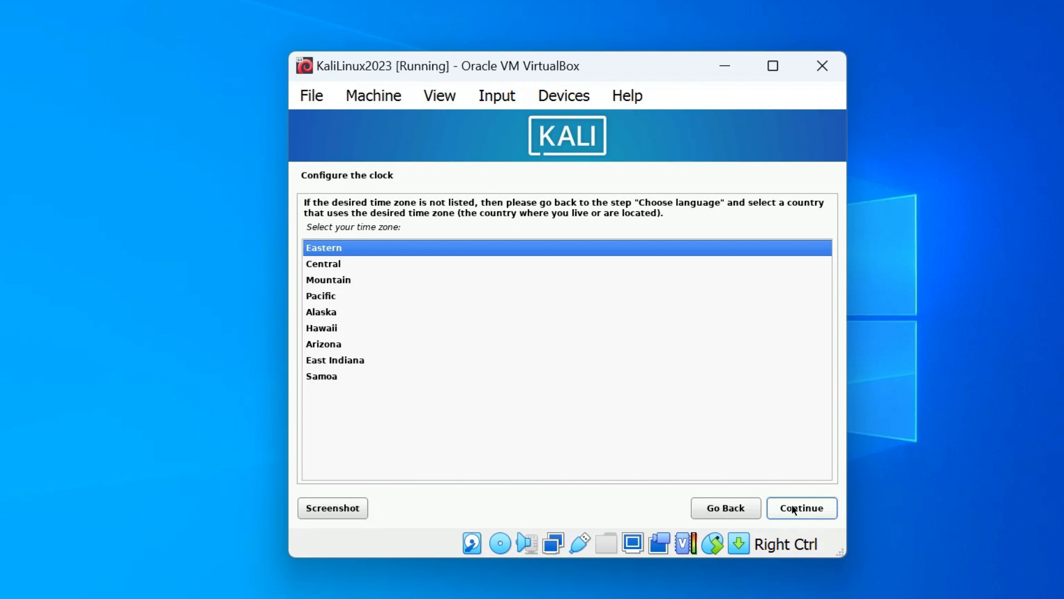
Step: Accept Eastern time zone, then guided partitioning of the 21.5 GB disk with all files in one partition
left_click(794, 507)
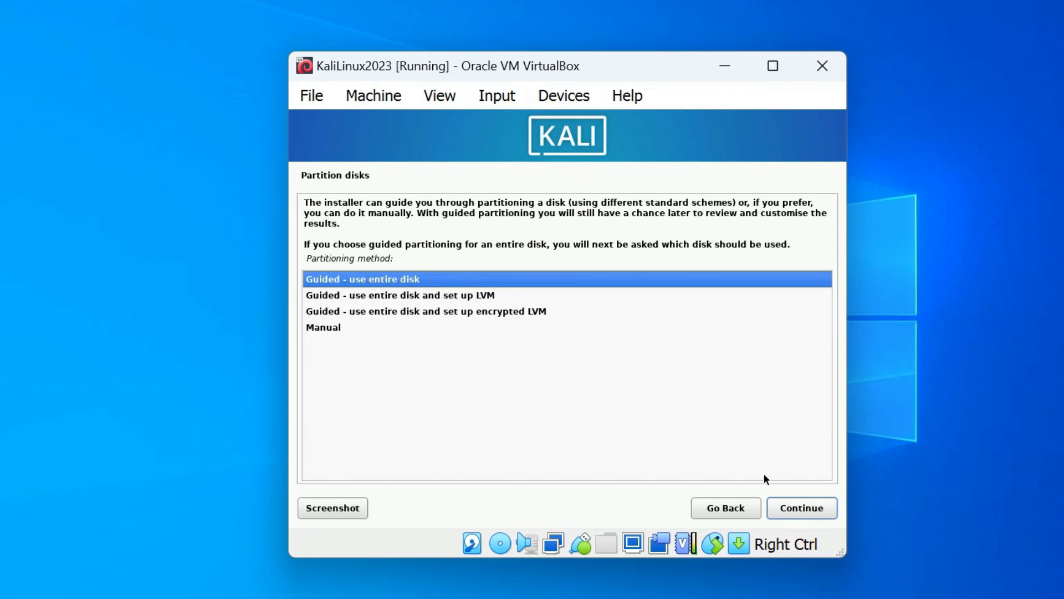
left_click(790, 511)
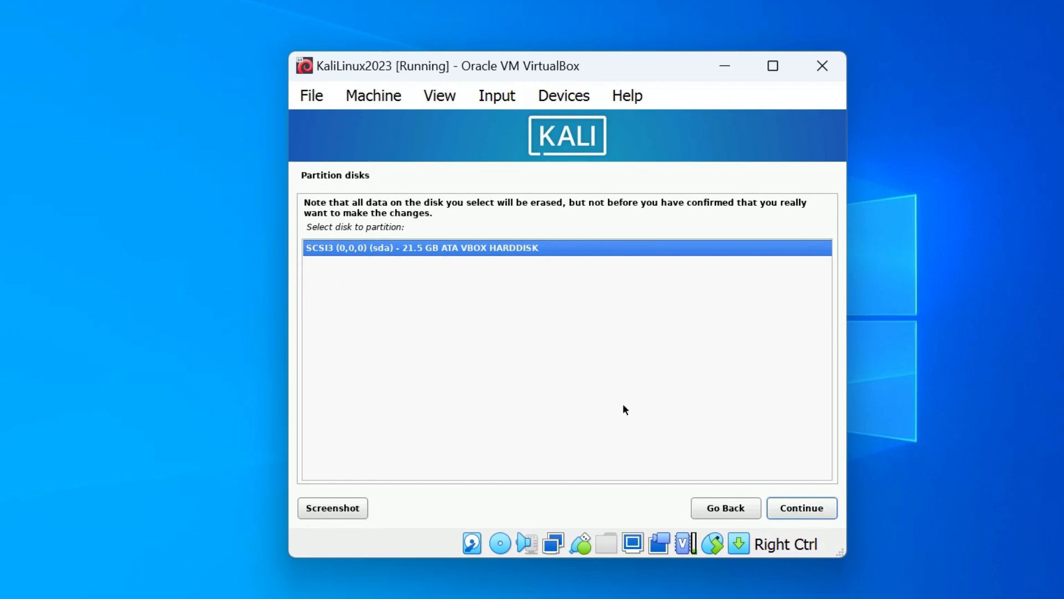
left_click(806, 511)
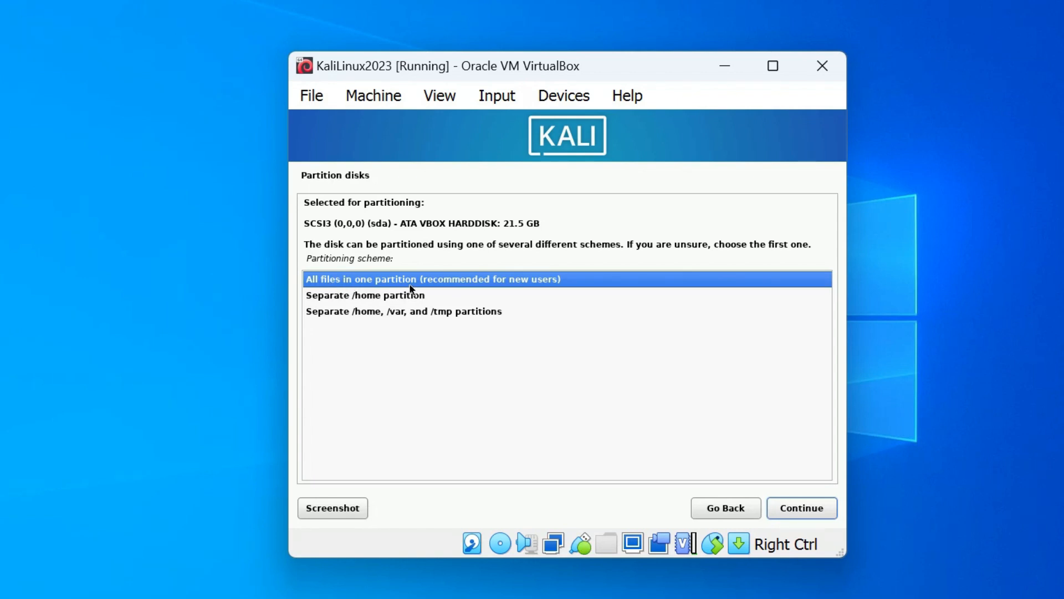
left_click(785, 508)
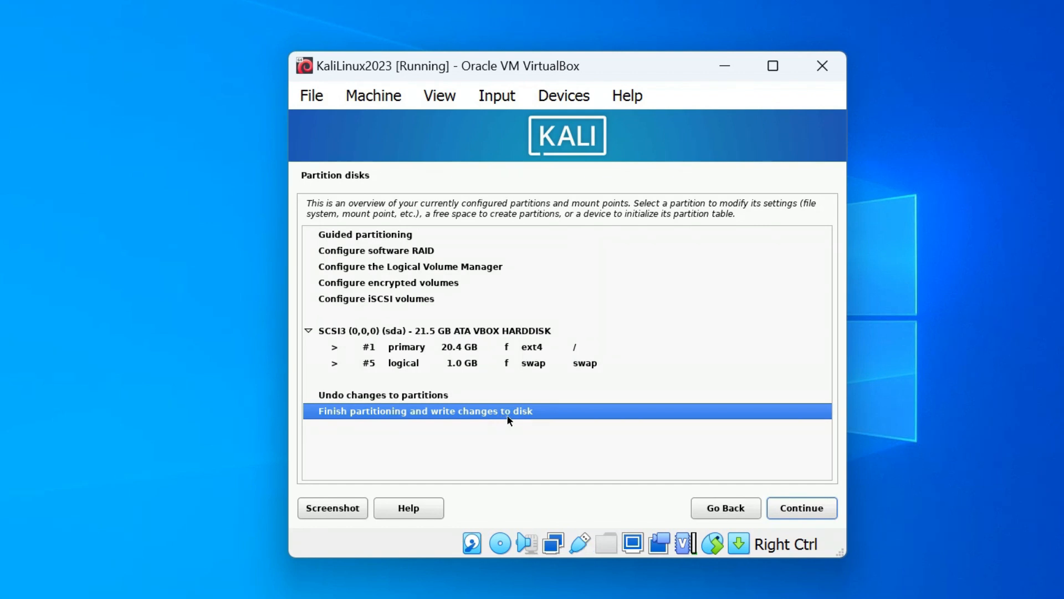
left_click(806, 506)
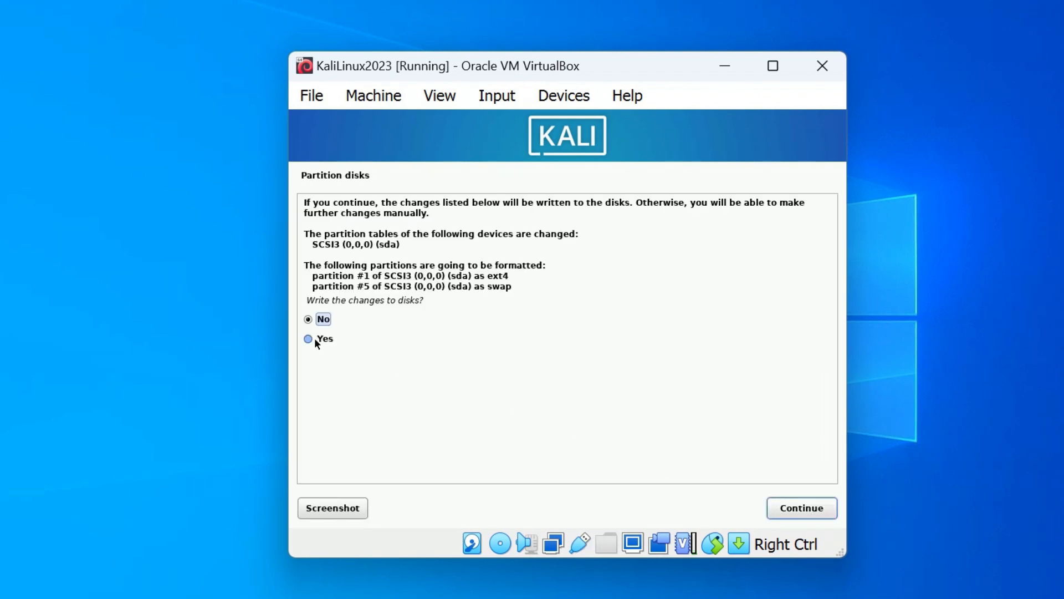
Step: Answer Yes to writing the partition changes to disk and continue
left_click(315, 340)
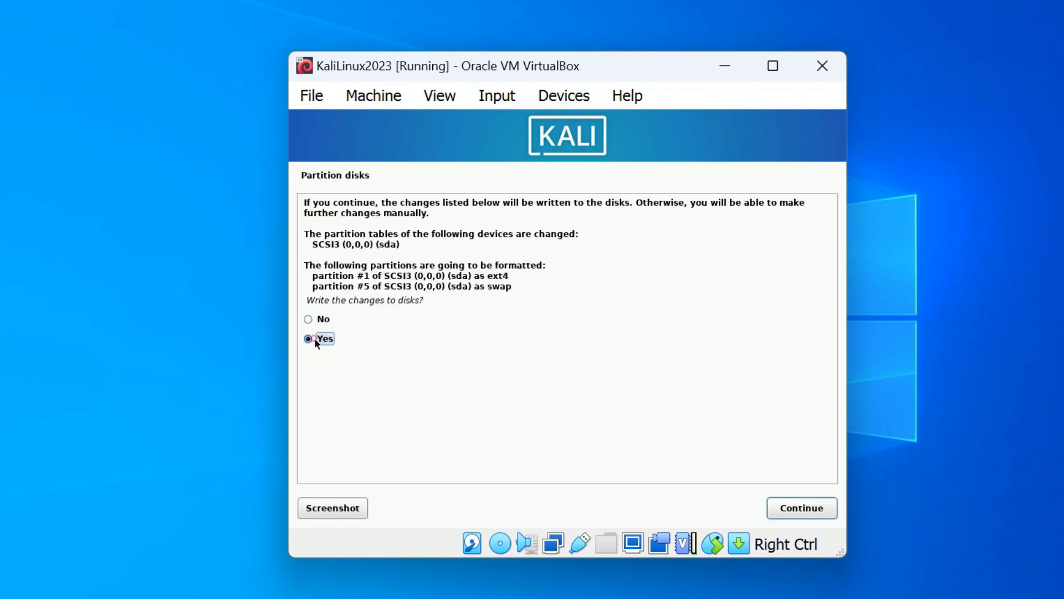
left_click(790, 508)
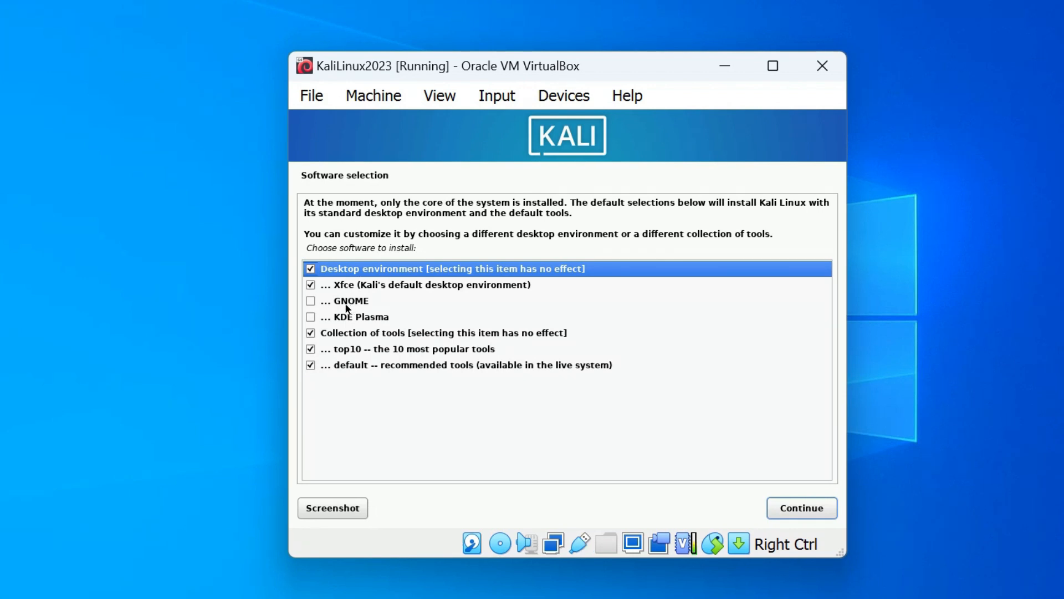
Step: Replace Xfce with GNOME in Software selection and install the selected software
left_click(311, 285)
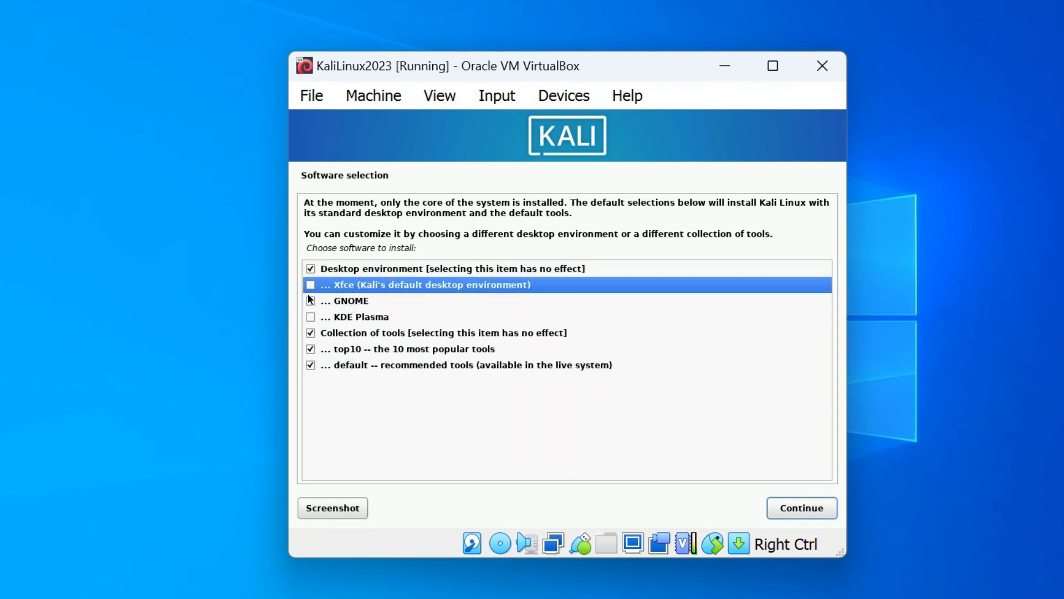
left_click(310, 301)
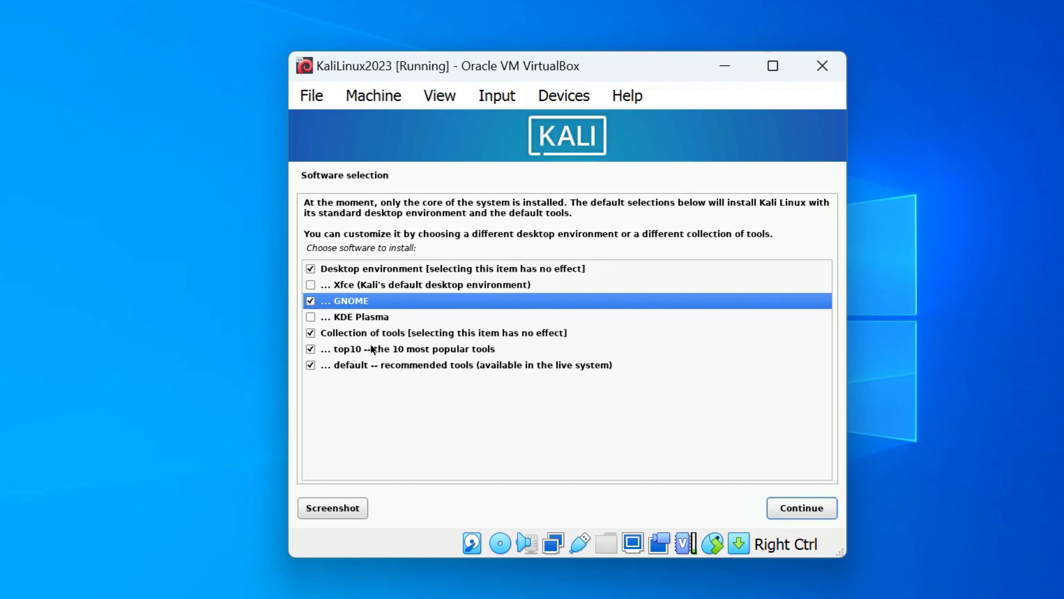
left_click(790, 504)
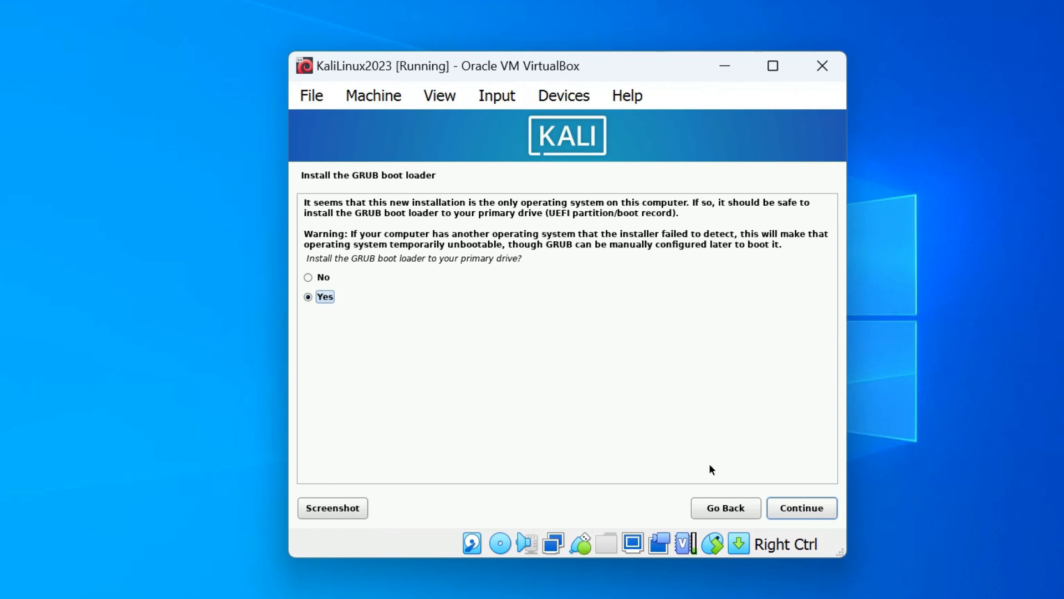
Step: Install GRUB to /dev/sda, then finish the installation and reboot into Kali
left_click(782, 513)
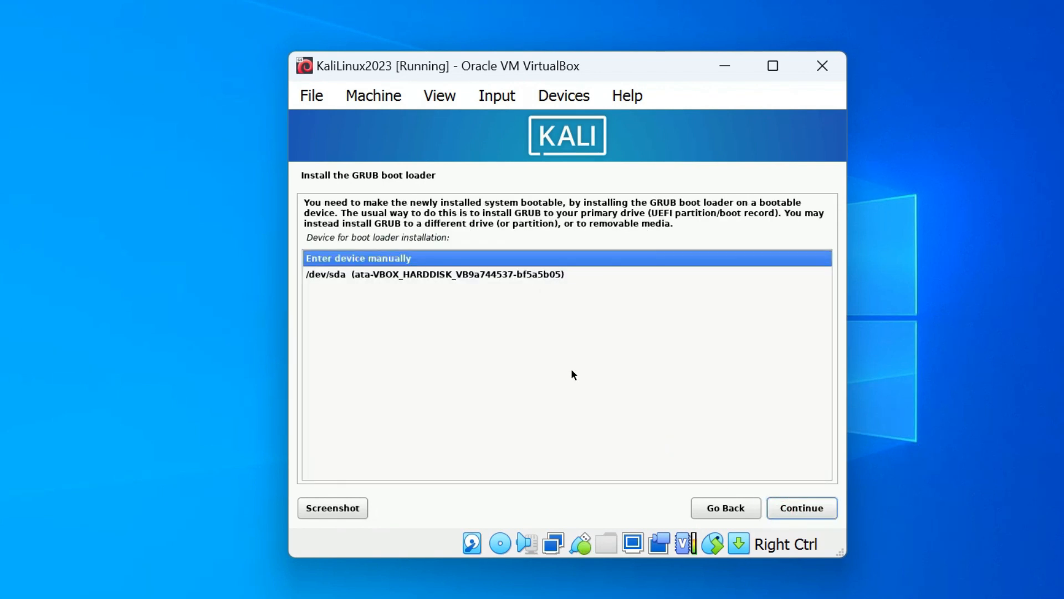
left_click(505, 276)
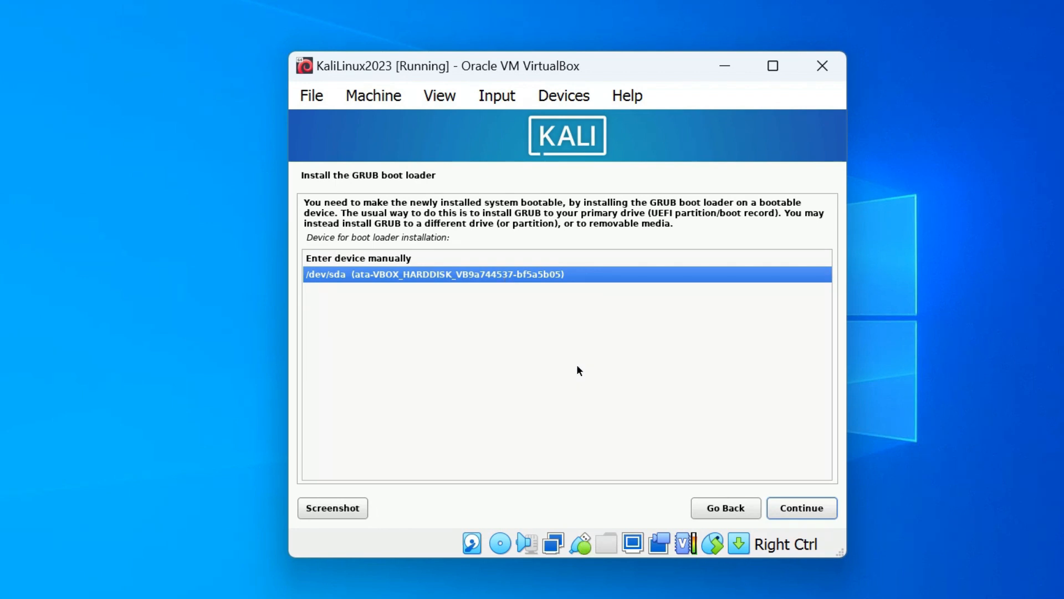
left_click(789, 513)
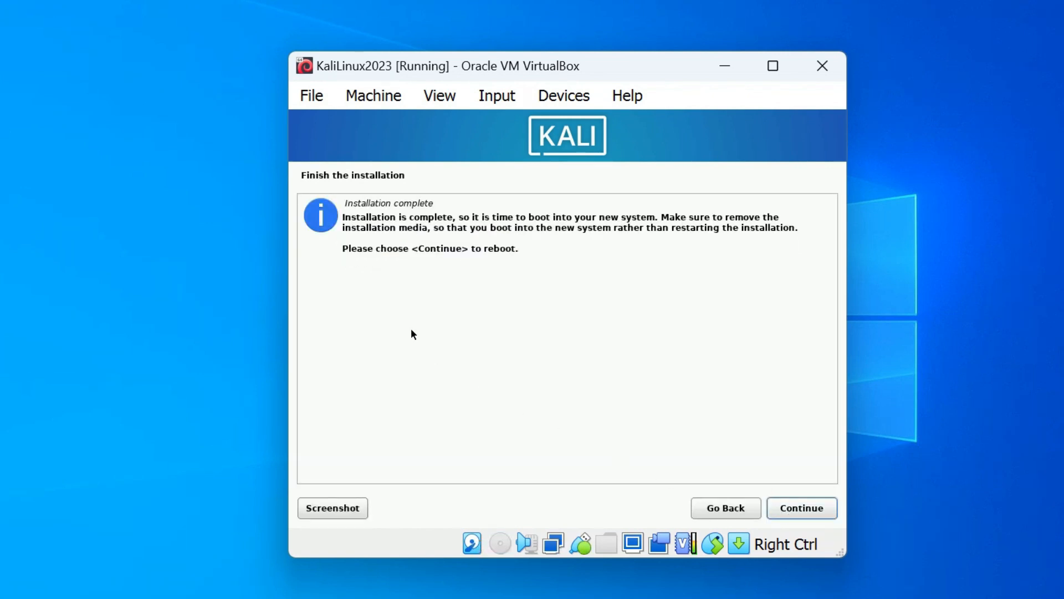
left_click_drag(346, 205, 444, 202)
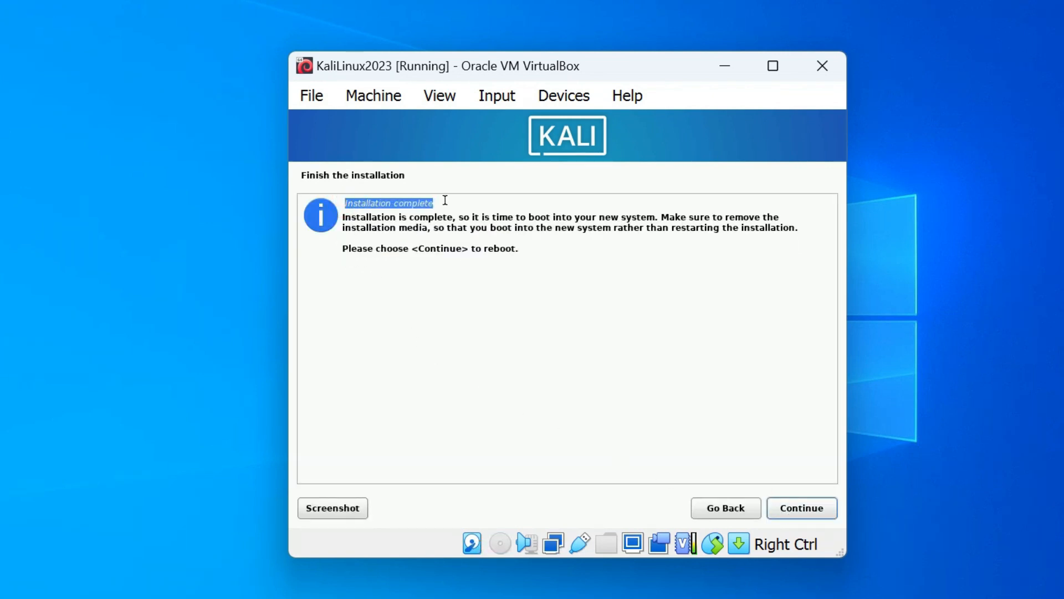
left_click(798, 505)
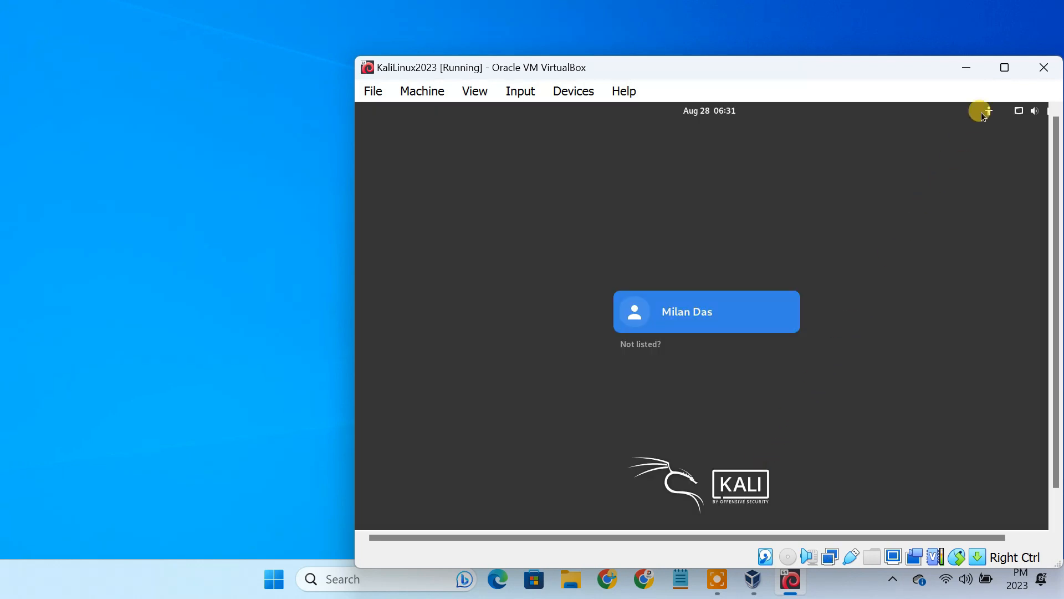
Step: Maximize the VM window and log in to the user account with its password
left_click(1004, 69)
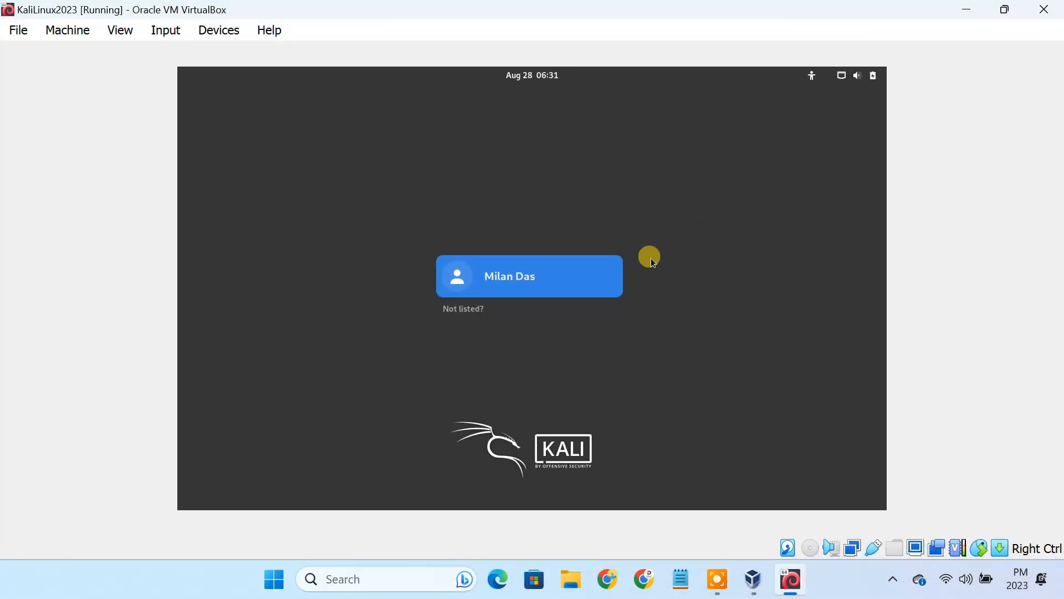
left_click(557, 278)
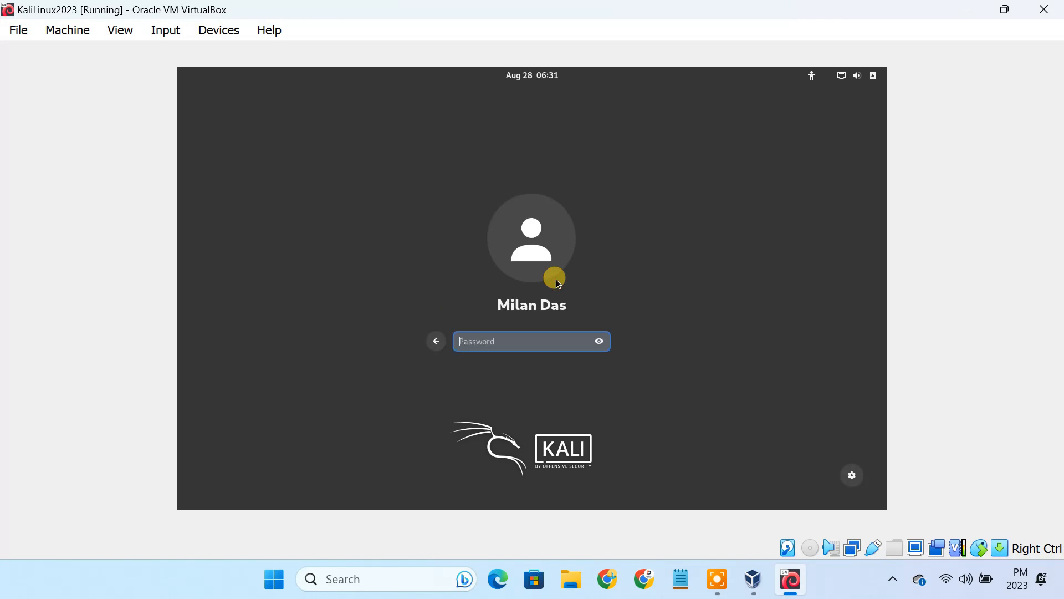
left_click(545, 341)
type("ka")
key("Return")
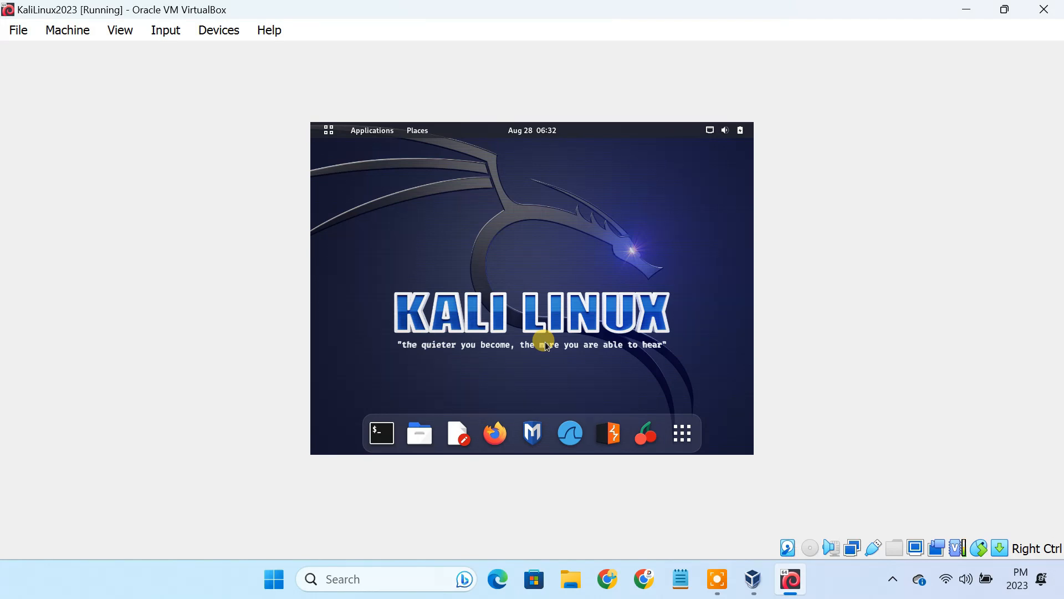
Step: Put the VM in full-screen mode, page through all eight app-grid pages, then close the grid
left_click(128, 36)
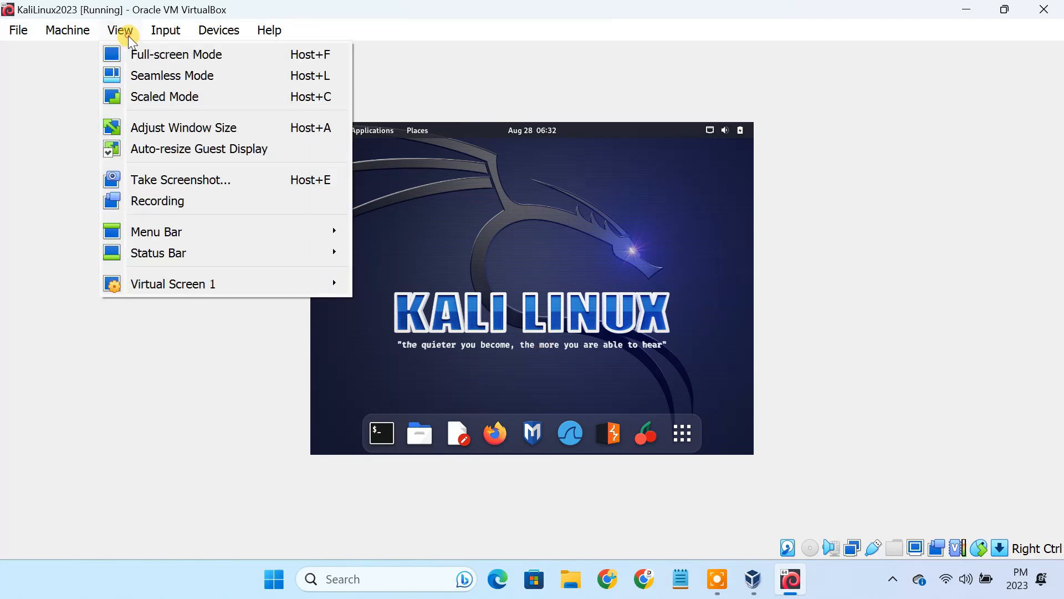
left_click(165, 54)
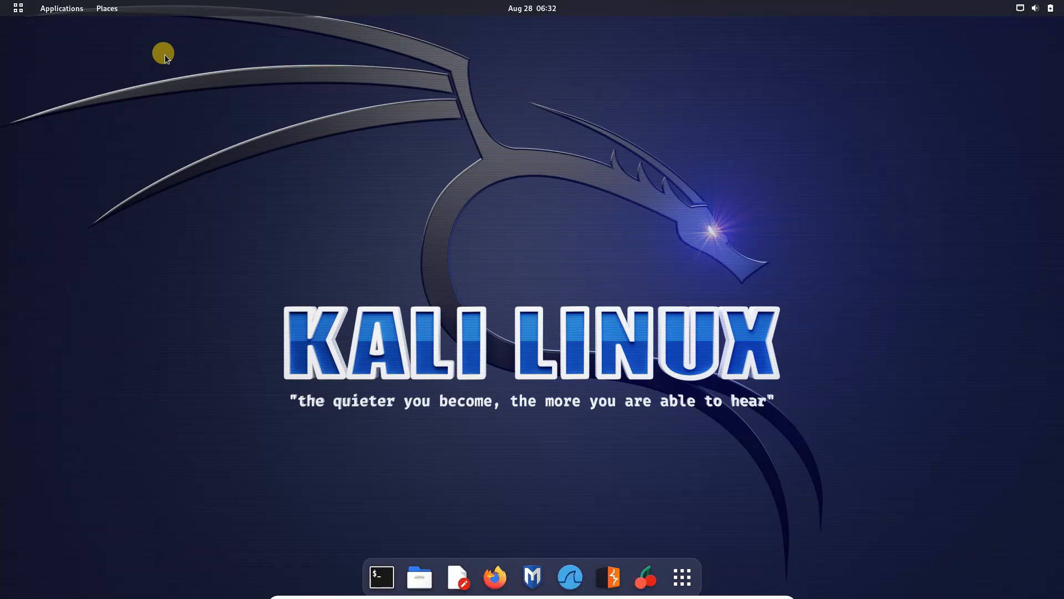
left_click(682, 574)
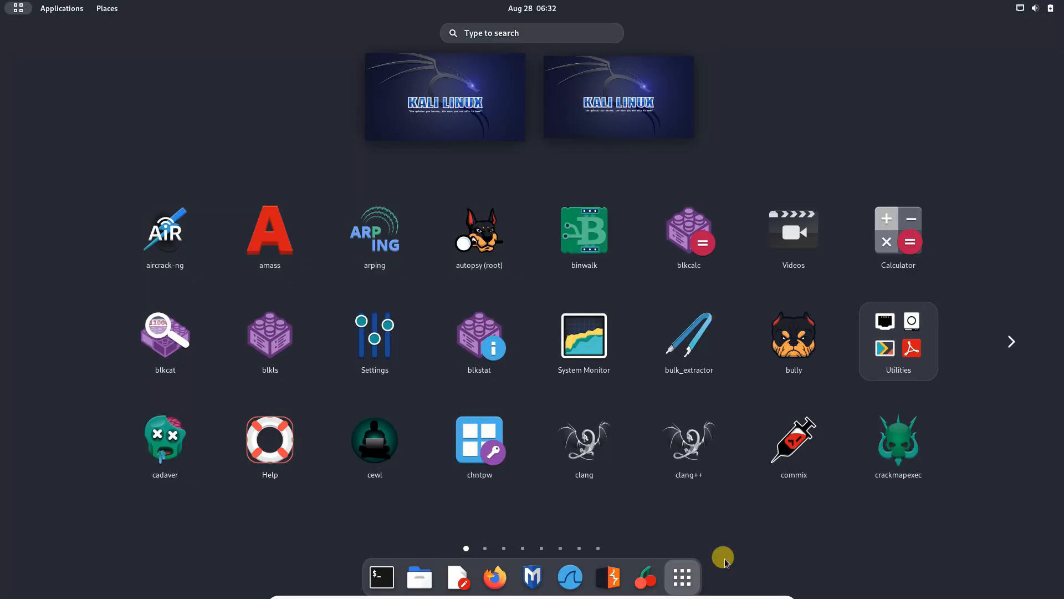
left_click(1012, 342)
left_click(1017, 341)
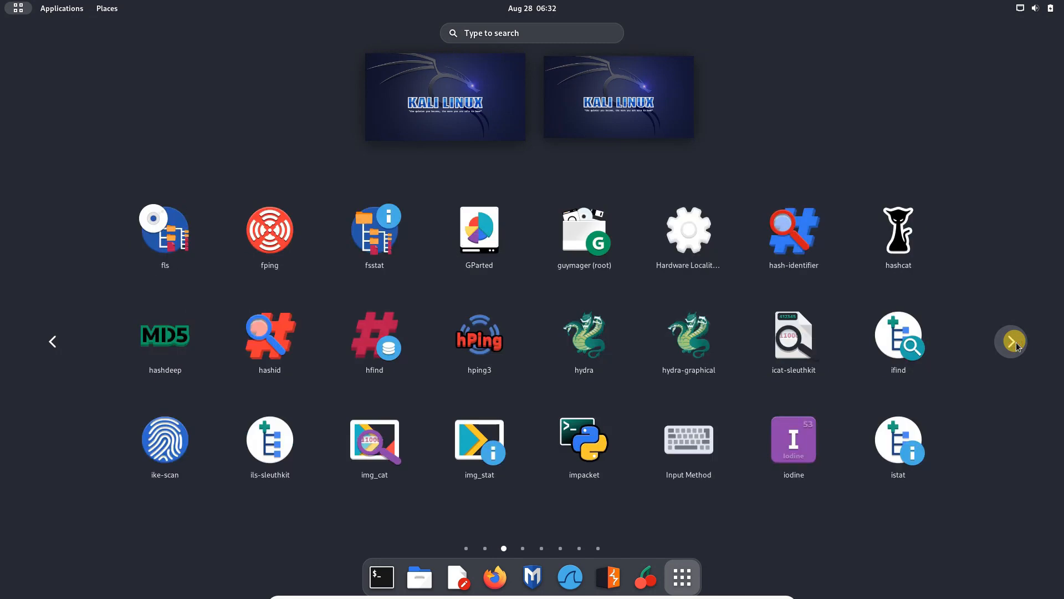
left_click(1016, 343)
left_click(1016, 344)
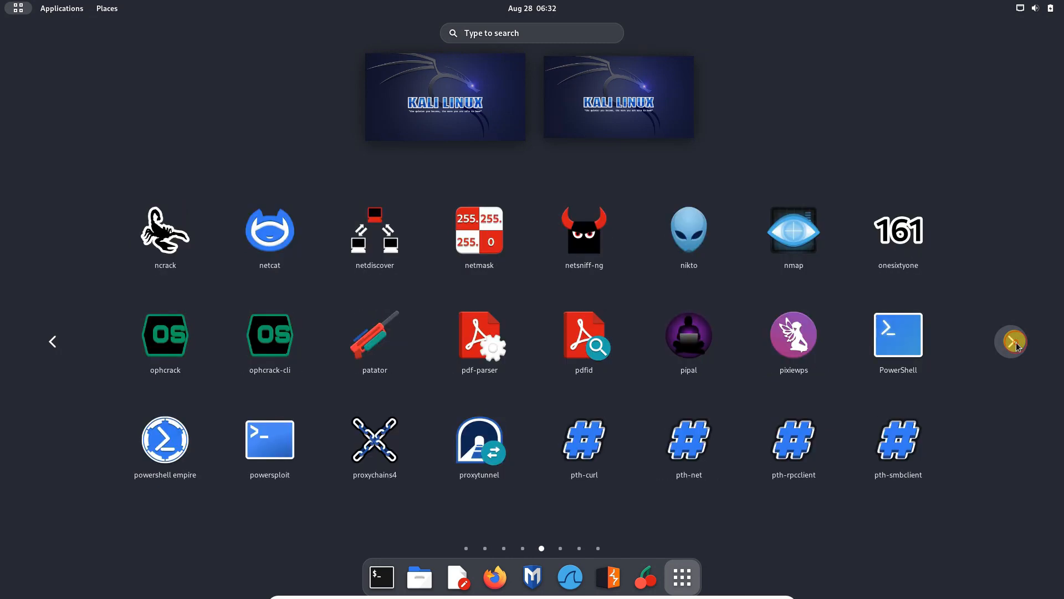
left_click(1016, 343)
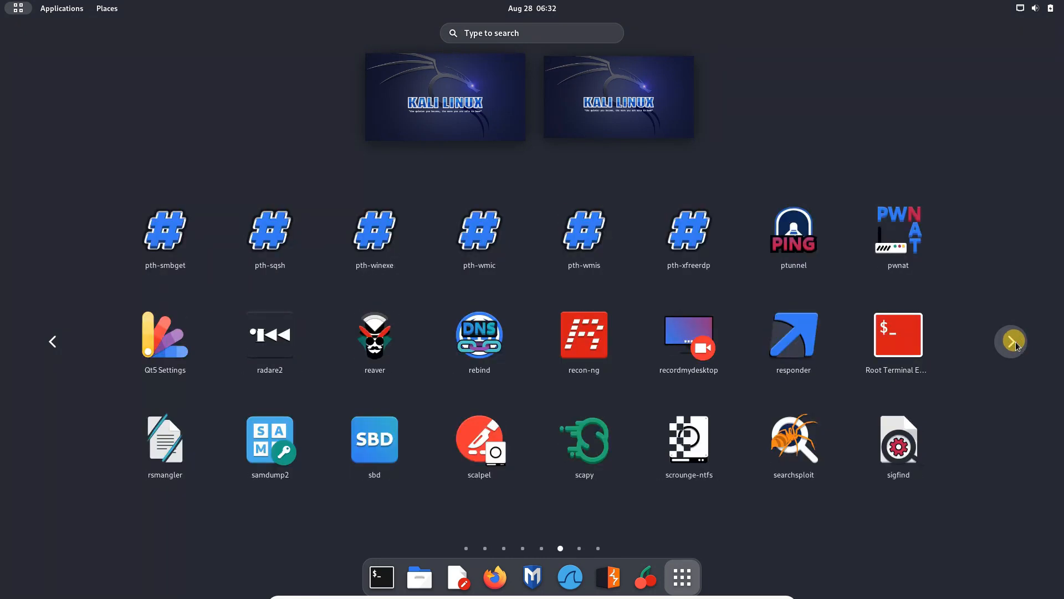
left_click(1017, 344)
left_click(1016, 344)
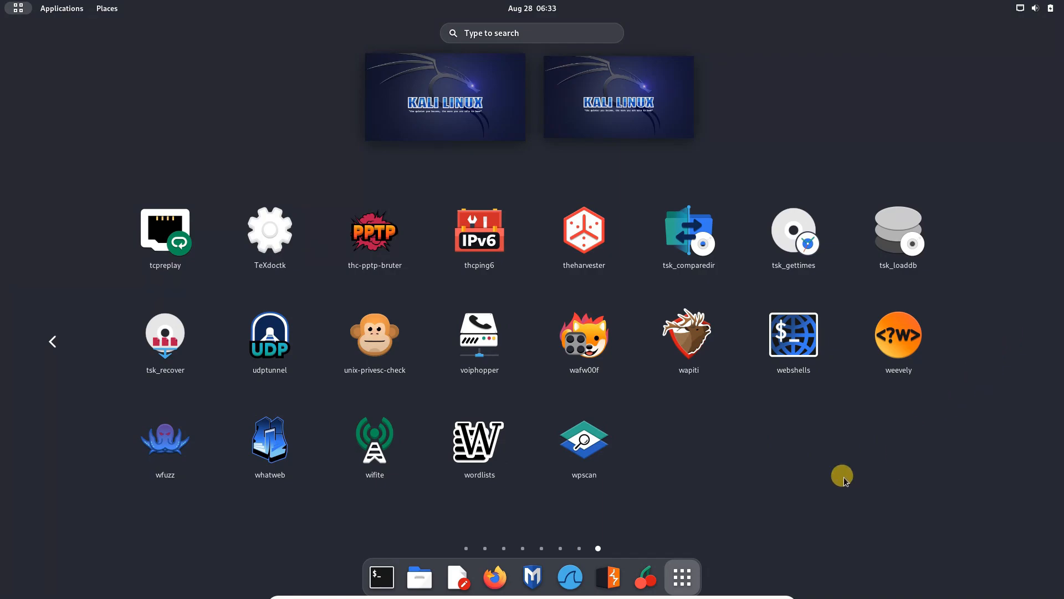
left_click(690, 572)
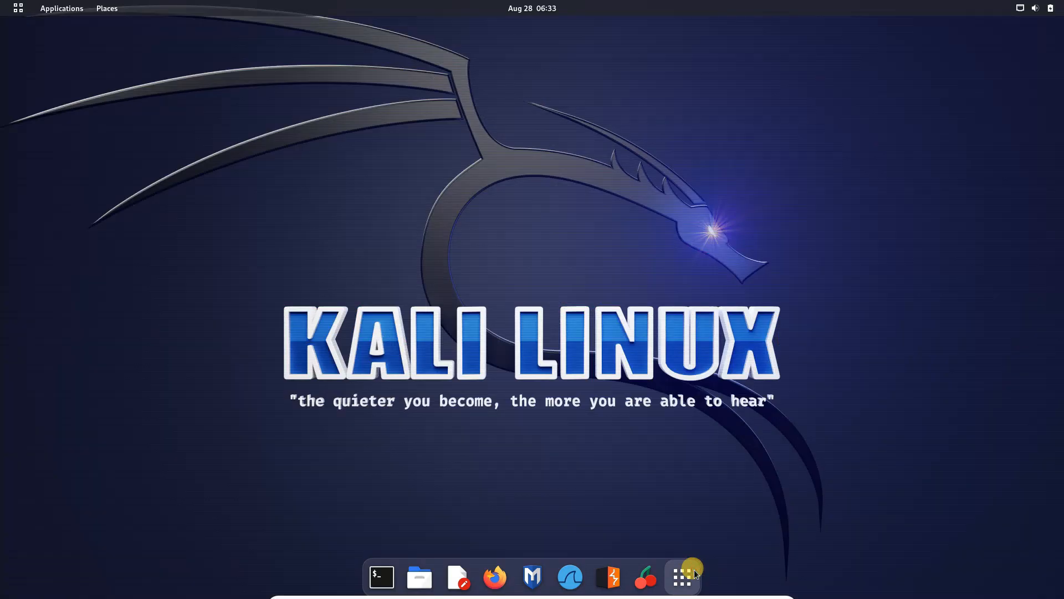
left_click(493, 576)
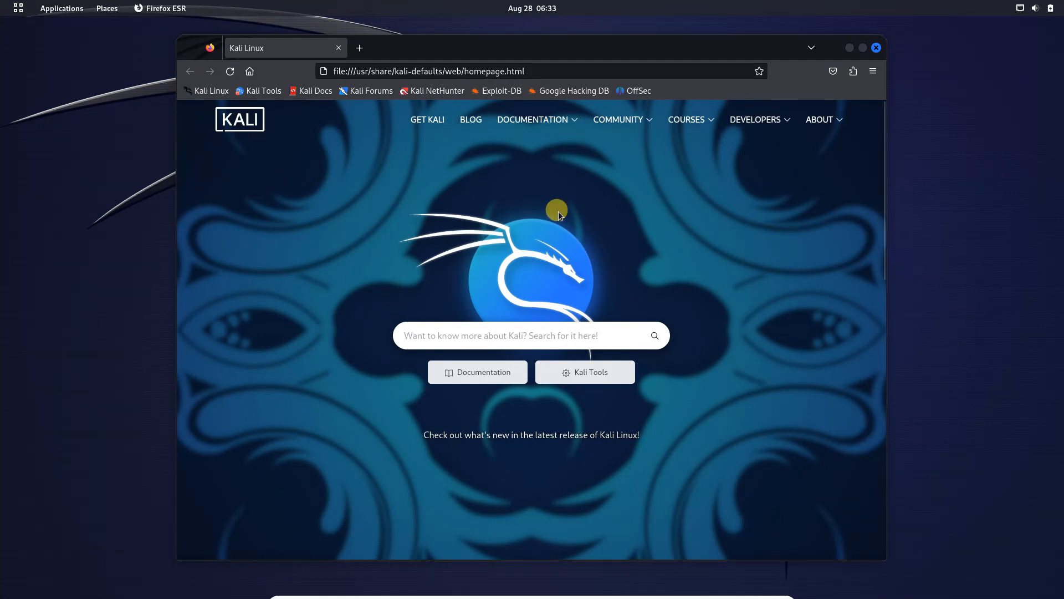
left_click(537, 70)
key("BackSpace")
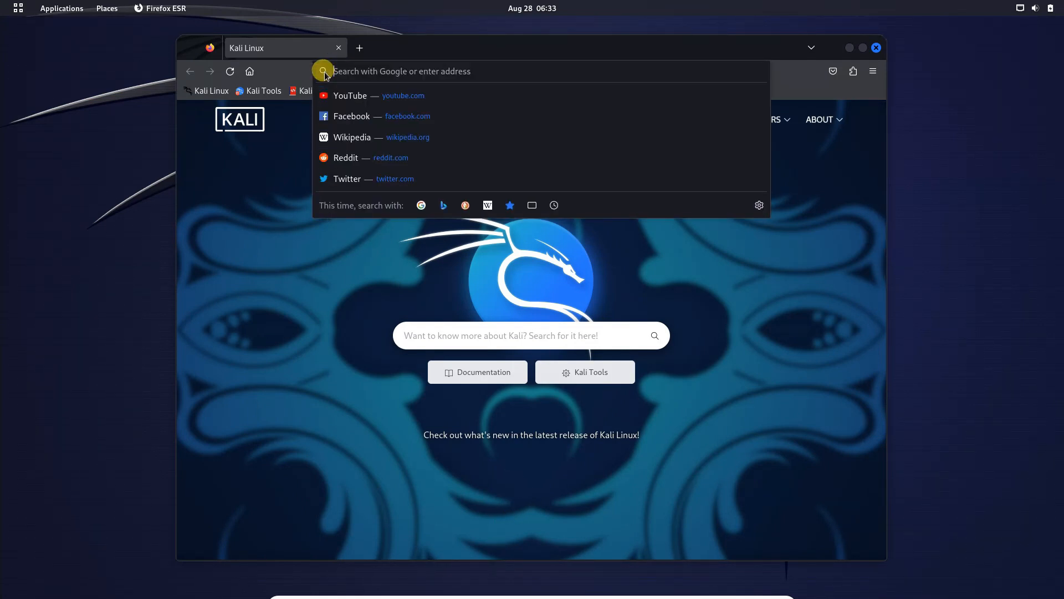
type("google.com")
key("Return")
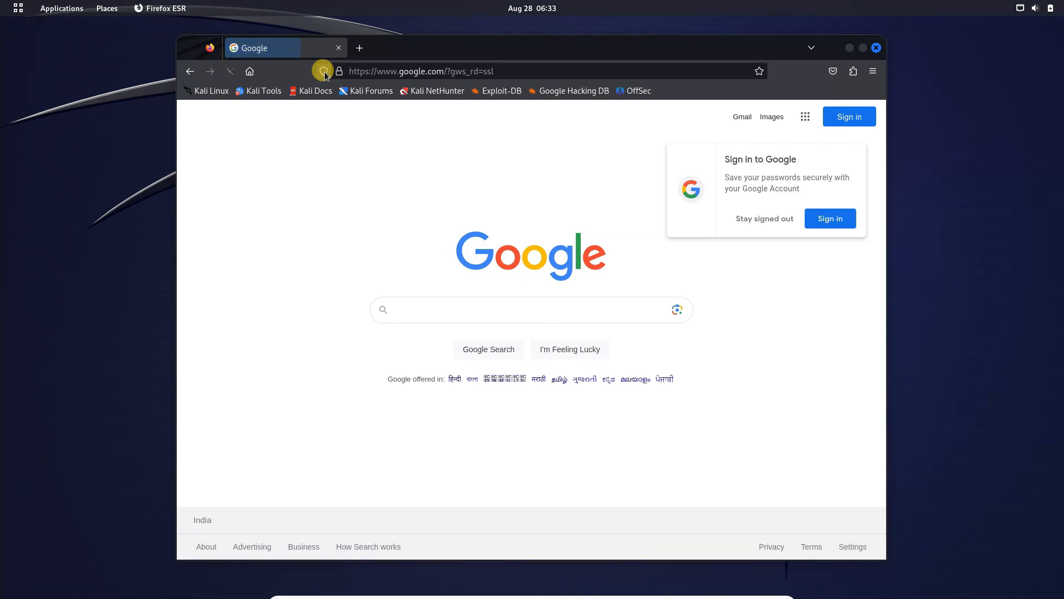
left_click(876, 48)
Step: Exit full-screen mode and power off KaliLinux2023 via 'Power off the machine'
mouse_move(491, 596)
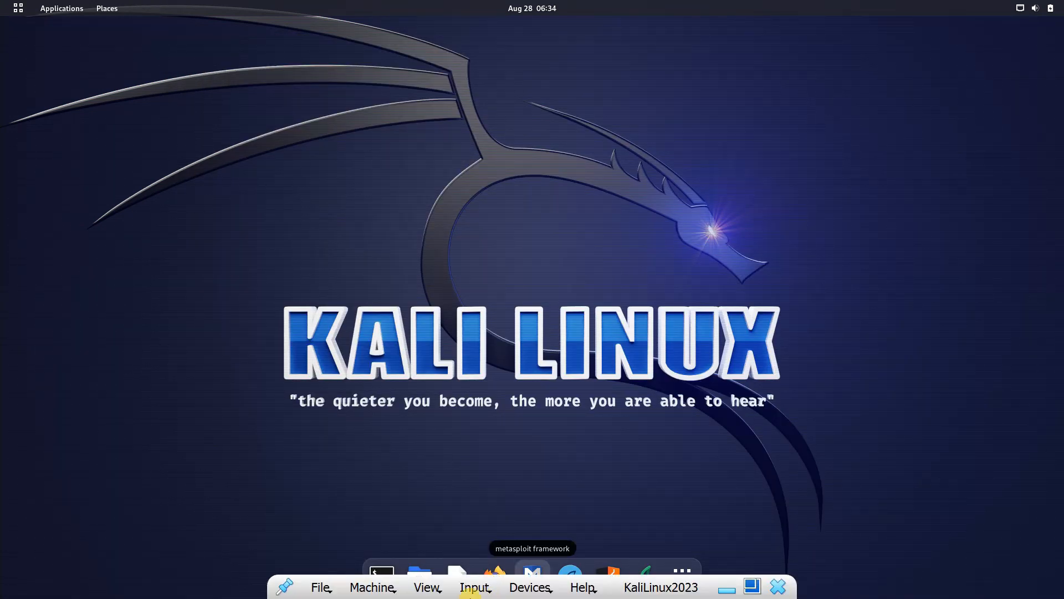
left_click(423, 588)
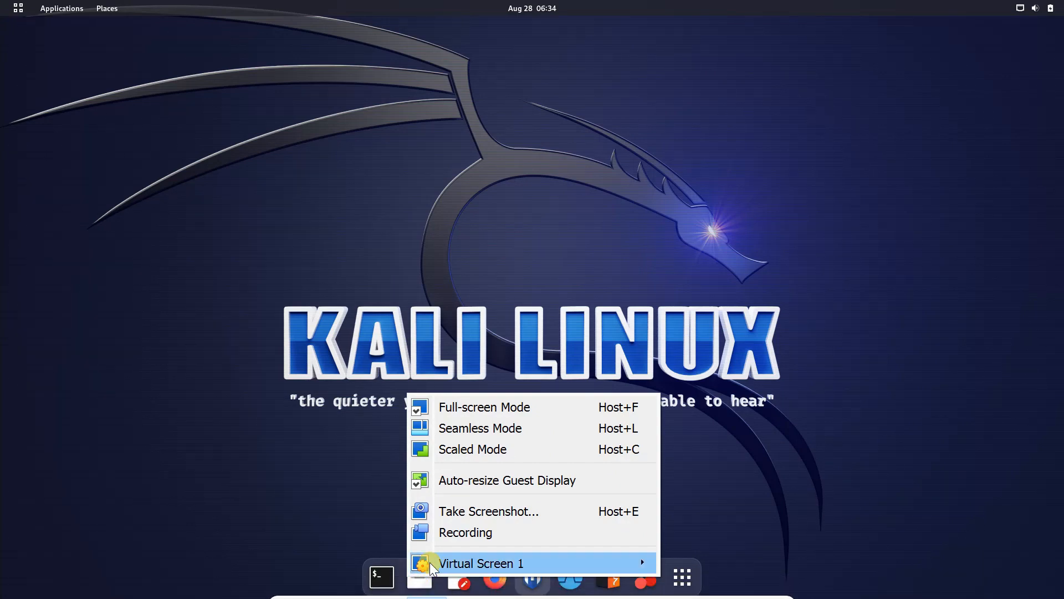
left_click(471, 410)
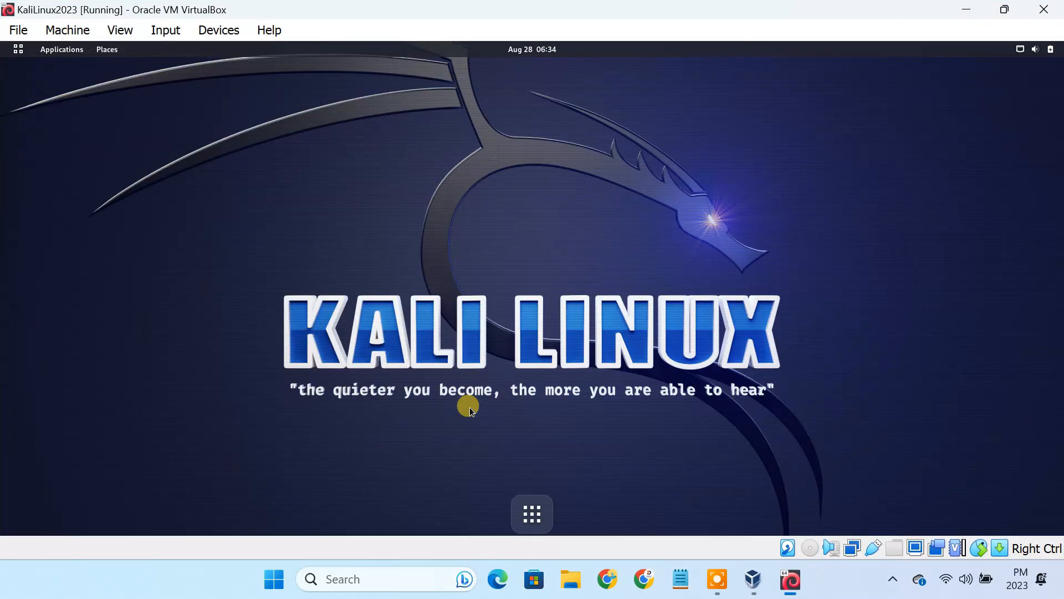
left_click(1036, 12)
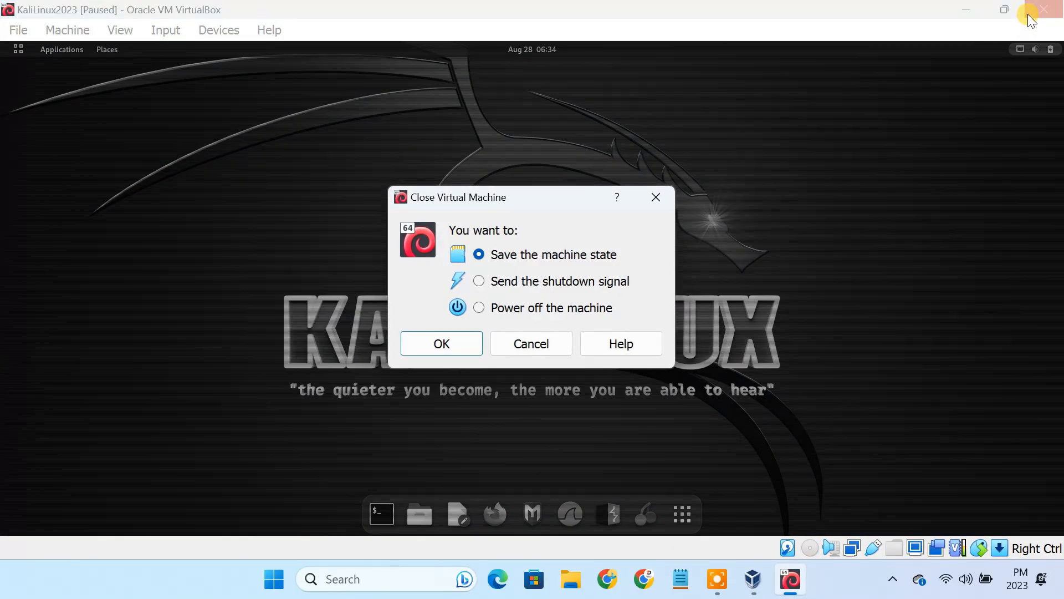
left_click(486, 306)
left_click(456, 341)
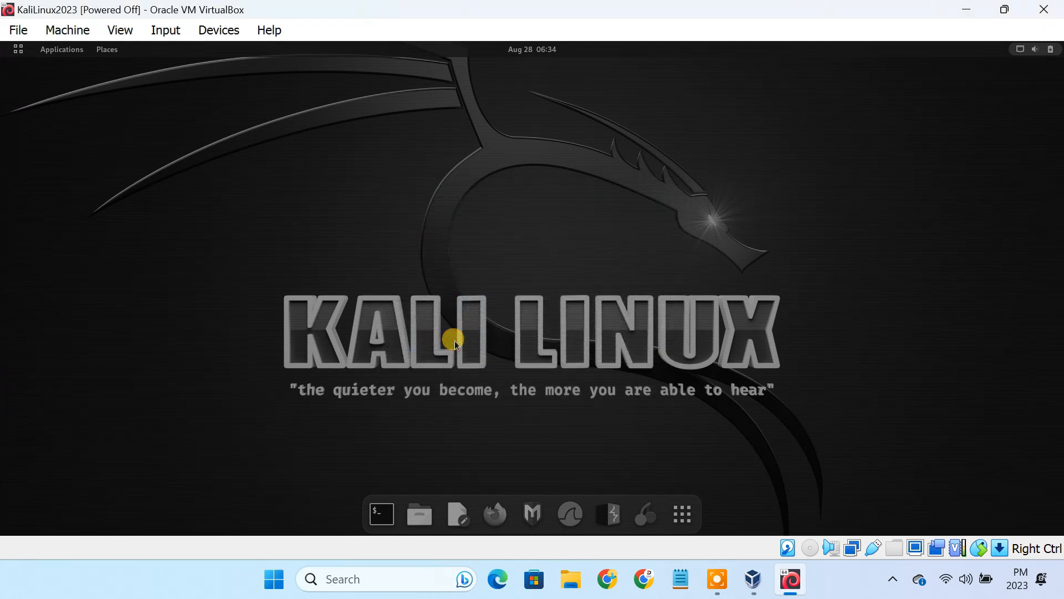